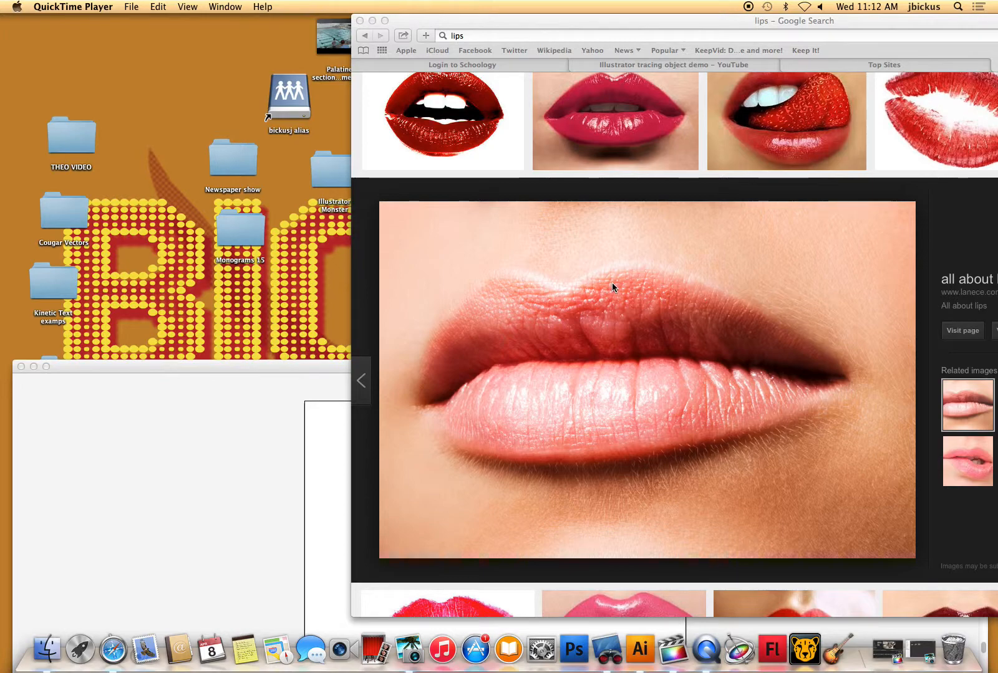
# - Save the close-up lips photo from the browser's image results to the desktop
pyautogui.click(592, 281)
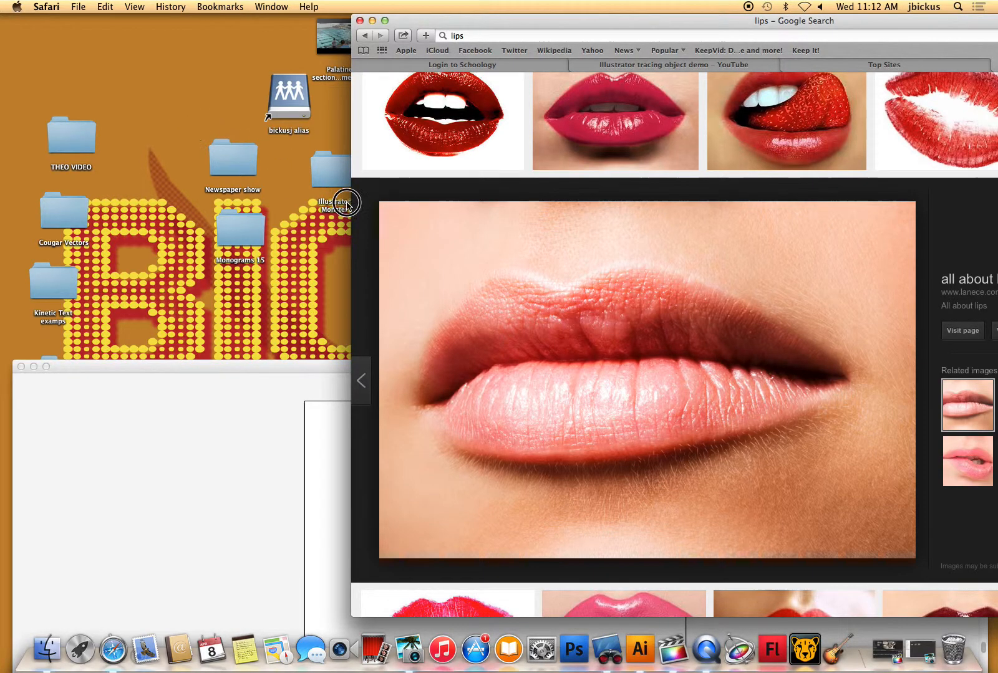
pyautogui.moveTo(605, 323); pyautogui.dragTo(179, 97)
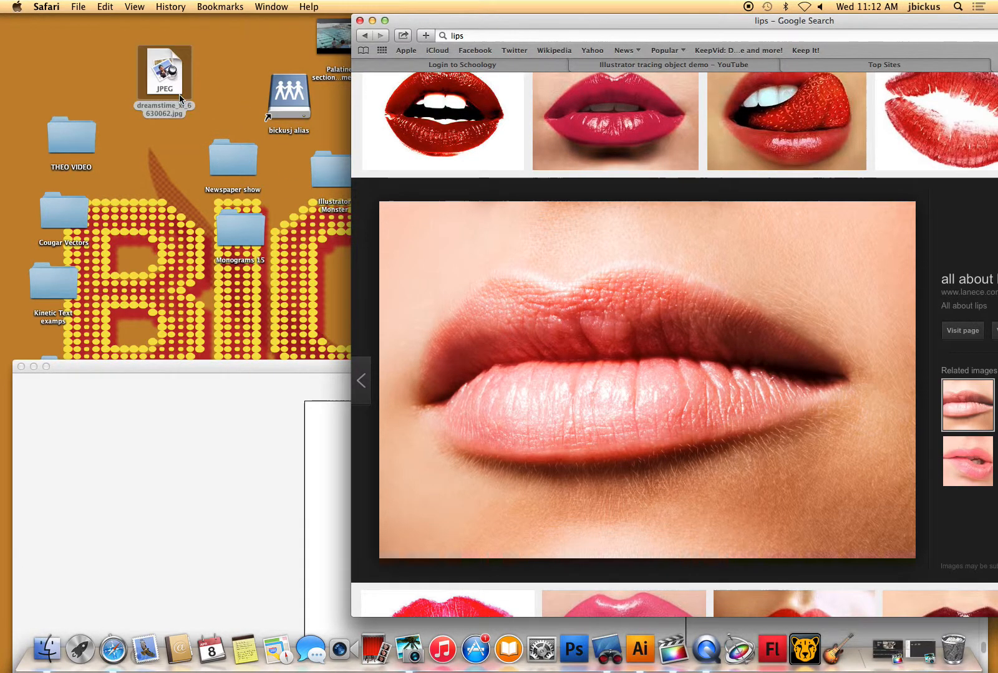
# - Place the saved lips JPEG into the open Illustrator document
pyautogui.click(298, 372)
pyautogui.moveTo(316, 364); pyautogui.dragTo(299, 164)
pyautogui.moveTo(164, 76); pyautogui.dragTo(383, 382)
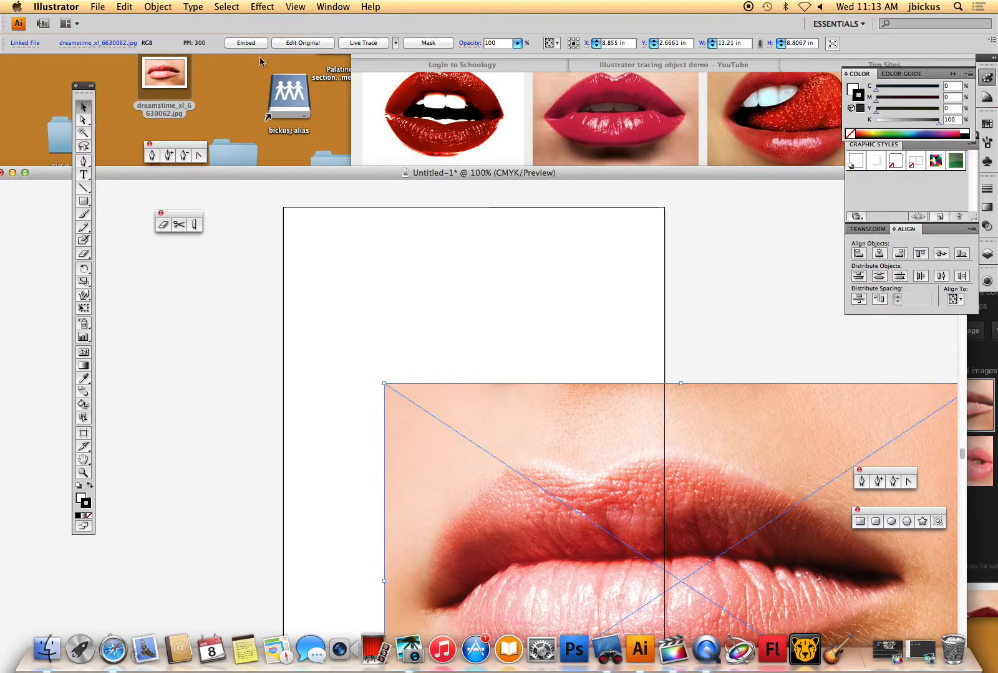
pyautogui.click(100, 8)
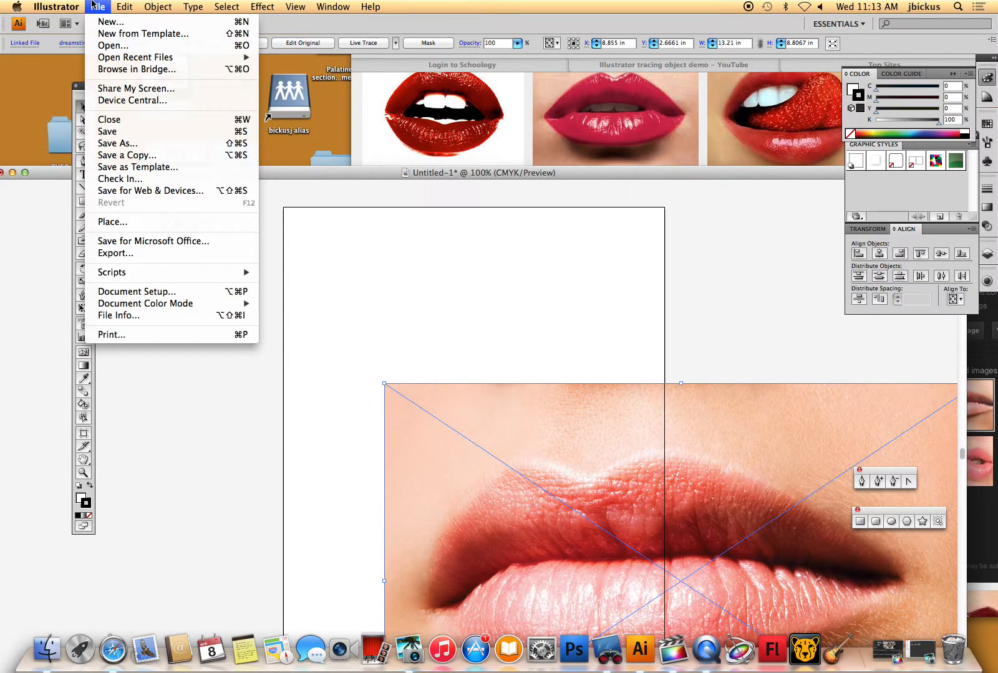
pyautogui.click(140, 291)
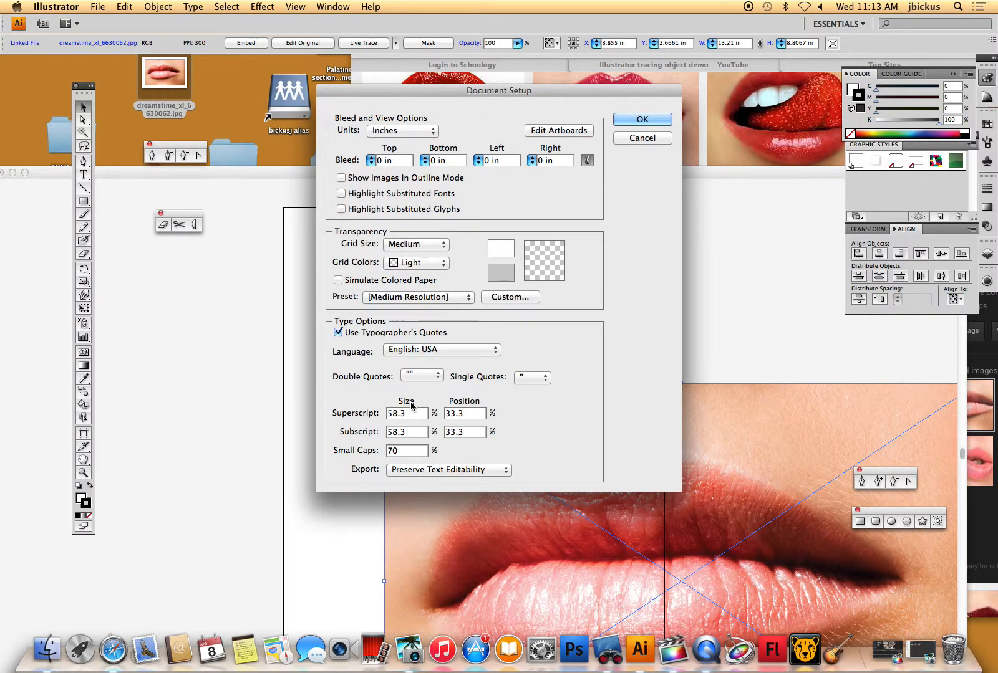
pyautogui.click(642, 138)
pyautogui.click(262, 6)
pyautogui.moveTo(296, 7)
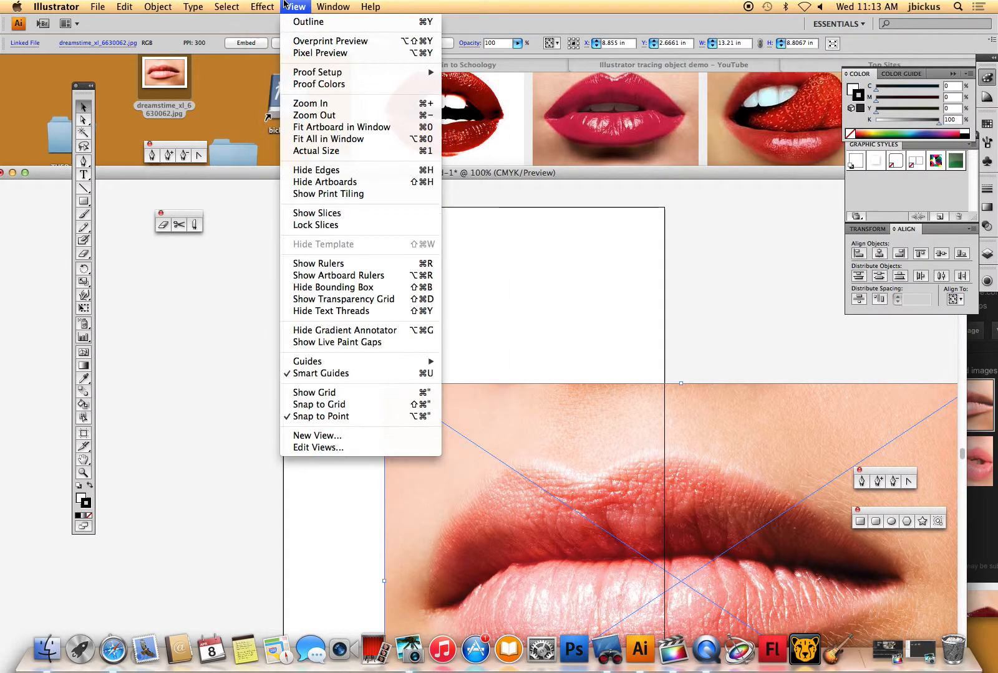
pyautogui.moveTo(152, 5)
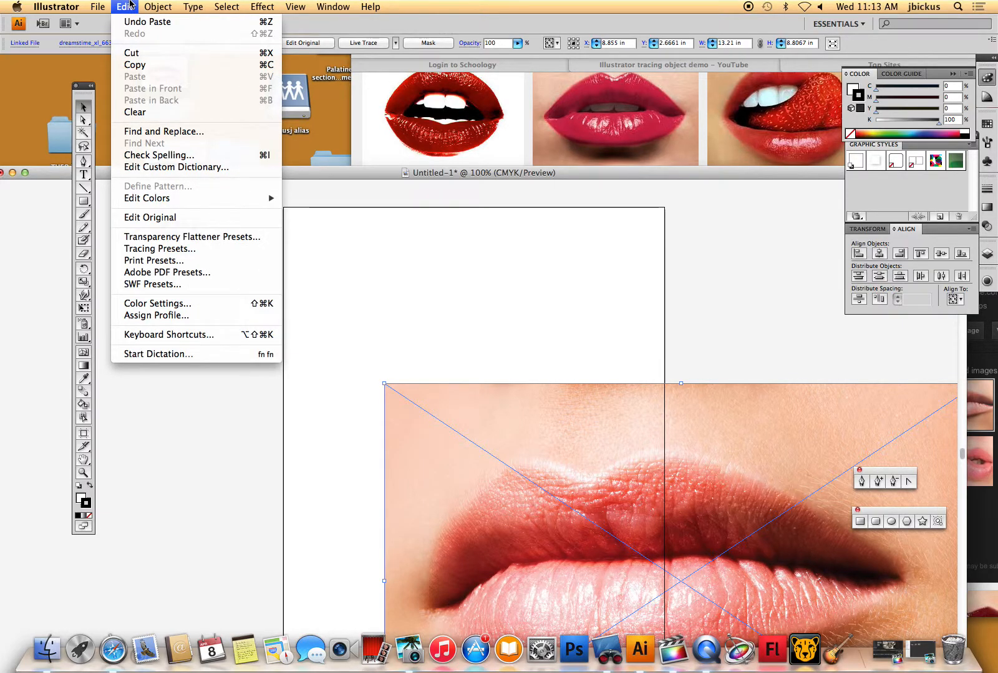
pyautogui.moveTo(105, 3)
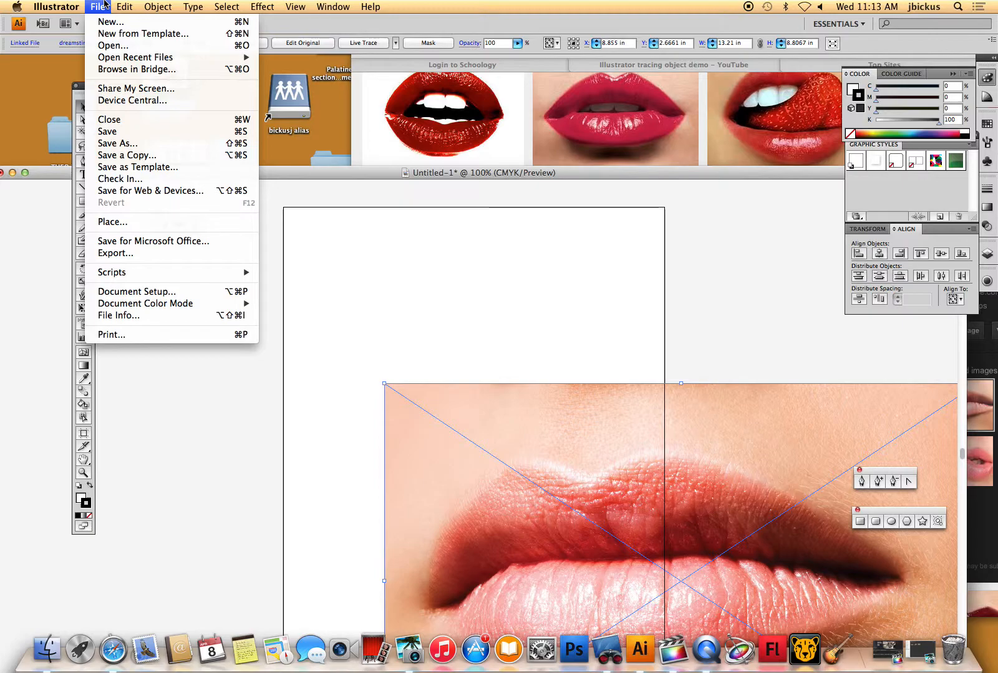
pyautogui.click(189, 298)
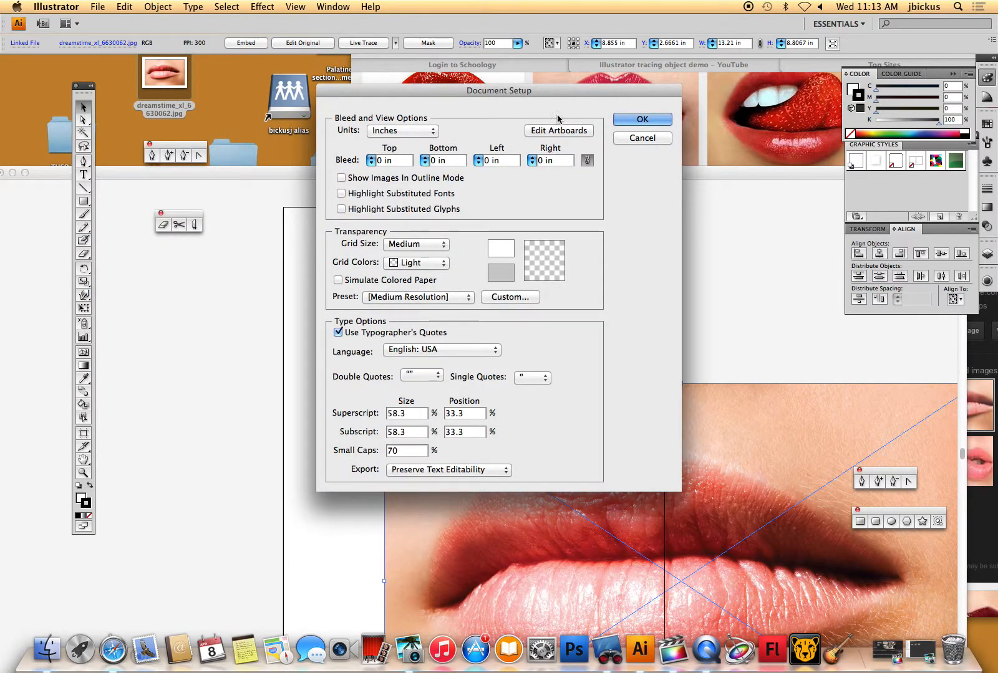
pyautogui.click(642, 137)
pyautogui.click(127, 6)
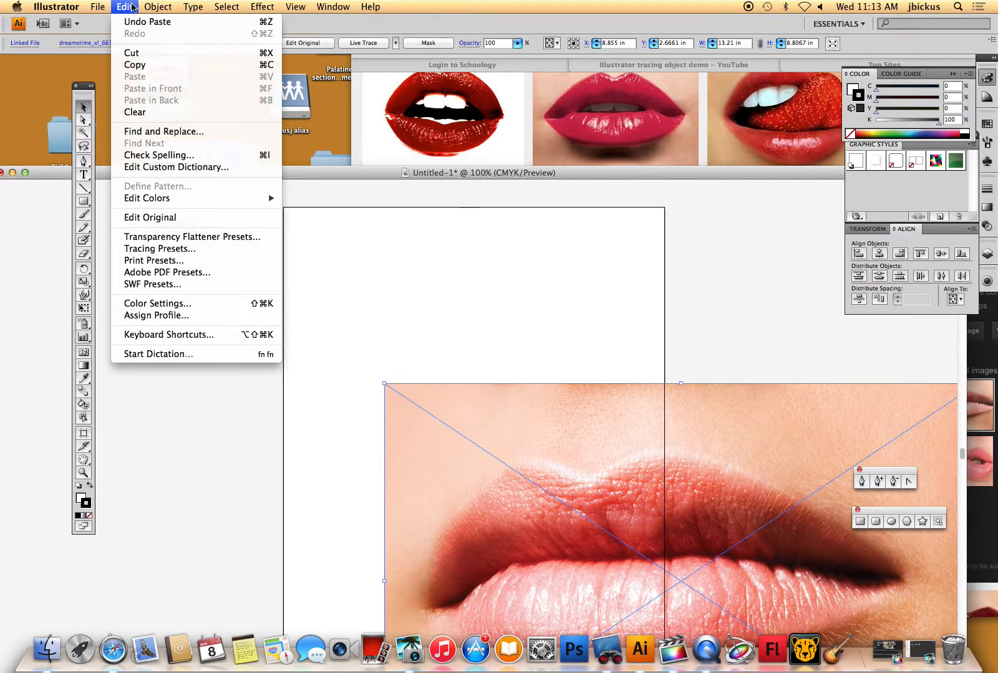
pyautogui.click(359, 176)
# - Create a new document 11 in wide and 8.5 in high
pyautogui.click(98, 6)
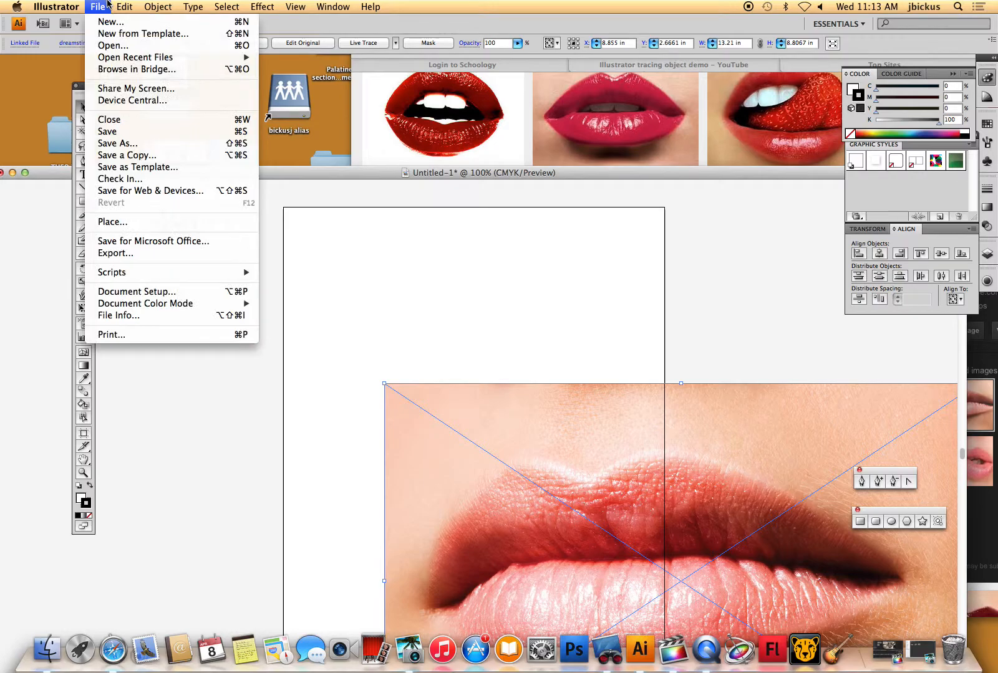
pyautogui.click(104, 20)
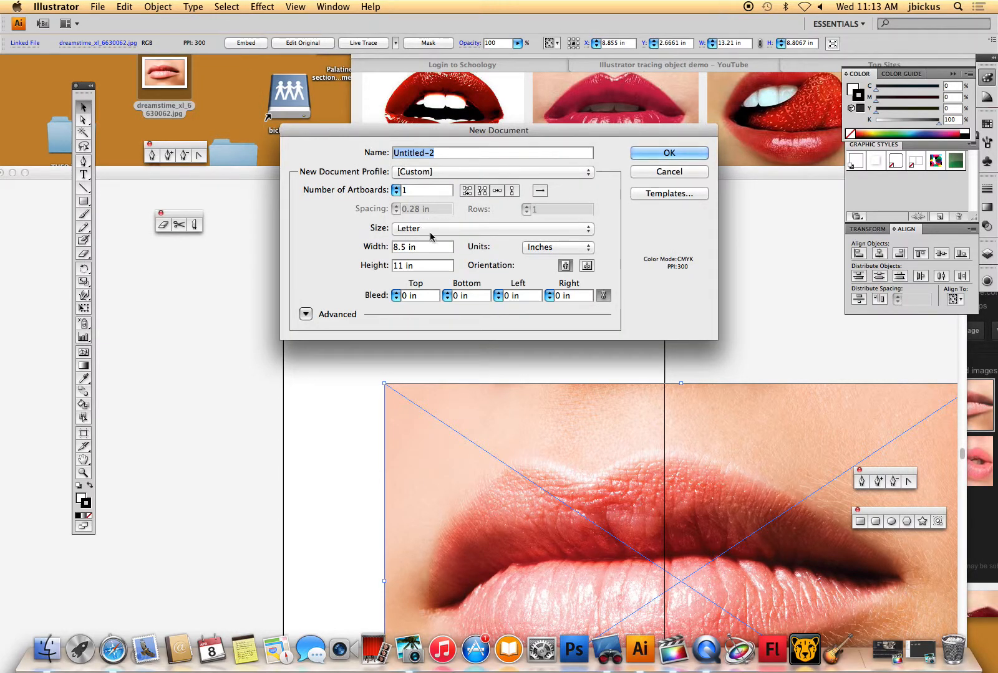
pyautogui.moveTo(424, 247); pyautogui.dragTo(374, 247)
pyautogui.write('11')
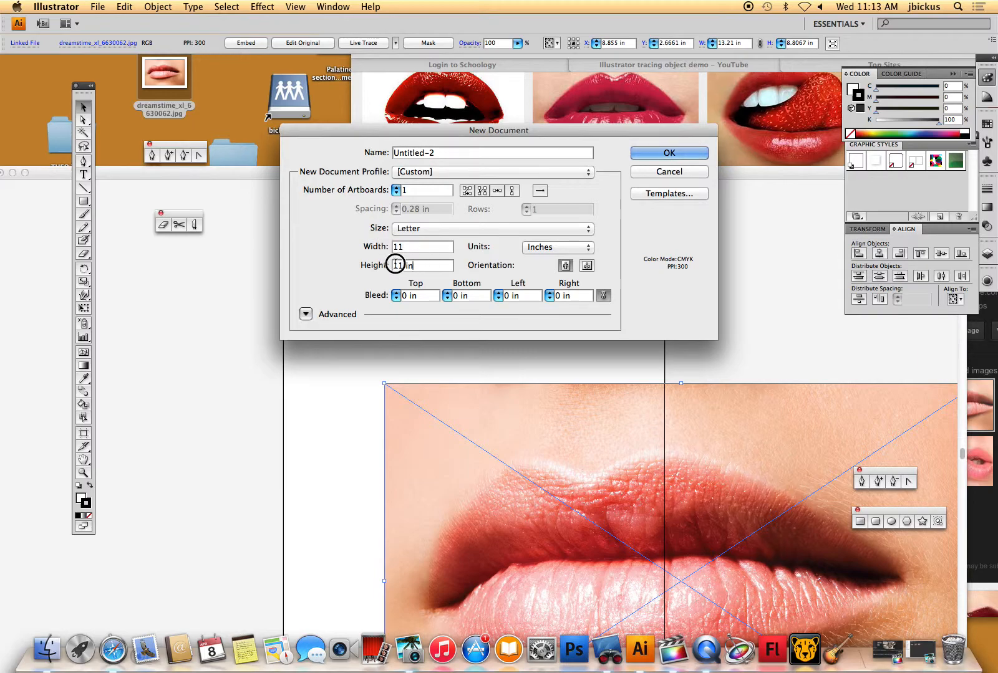
pyautogui.press('Tab')
pyautogui.write('8.5')
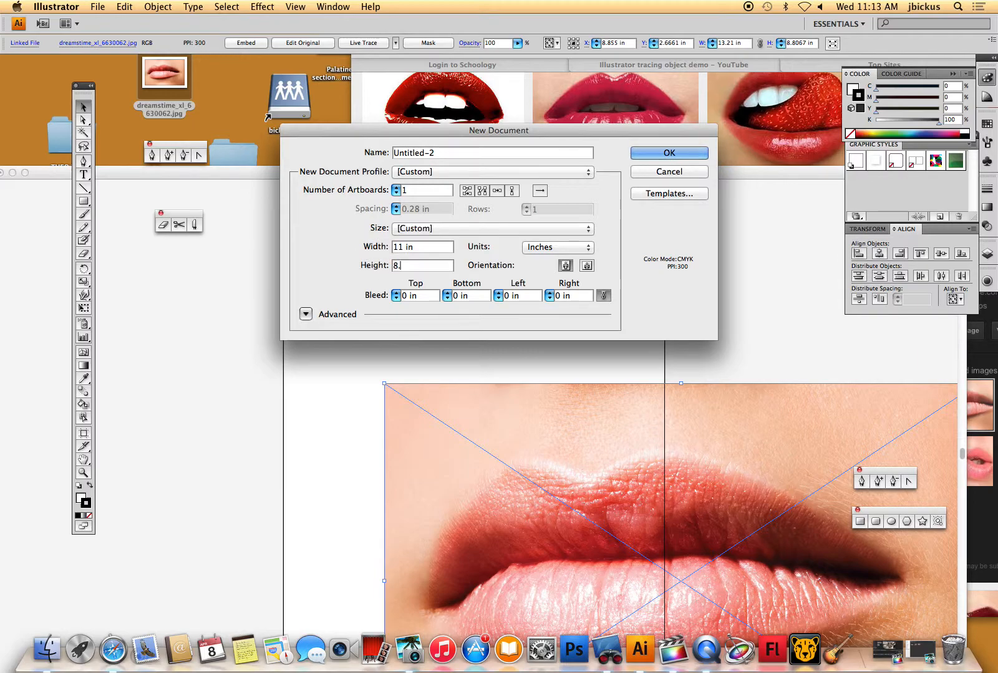
pyautogui.click(687, 152)
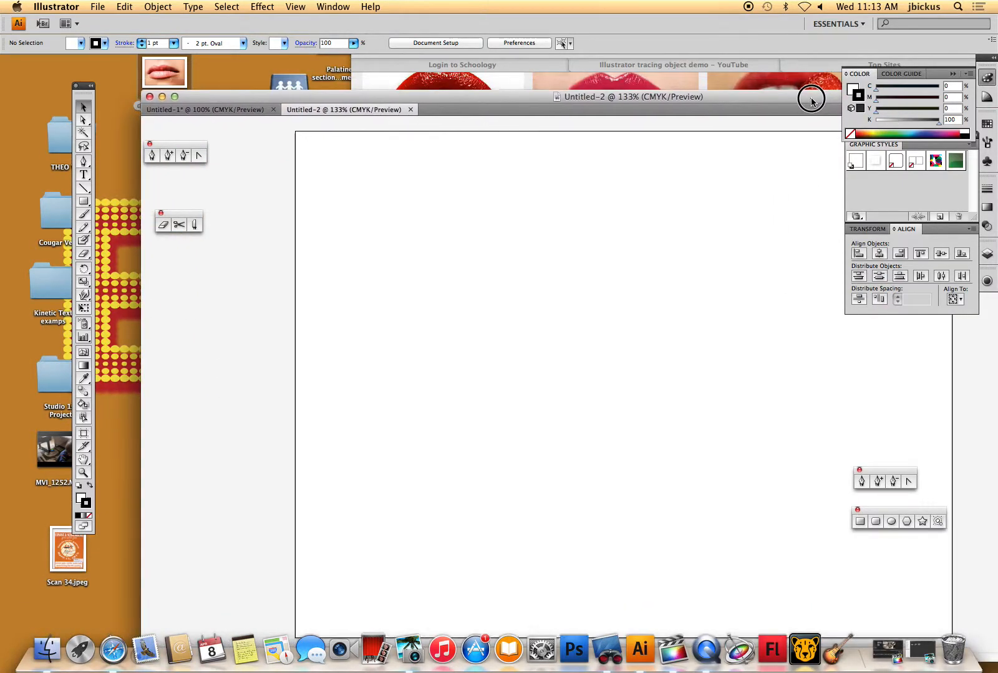
# - Bring the lips image from the first document into the new landscape document
pyautogui.click(245, 107)
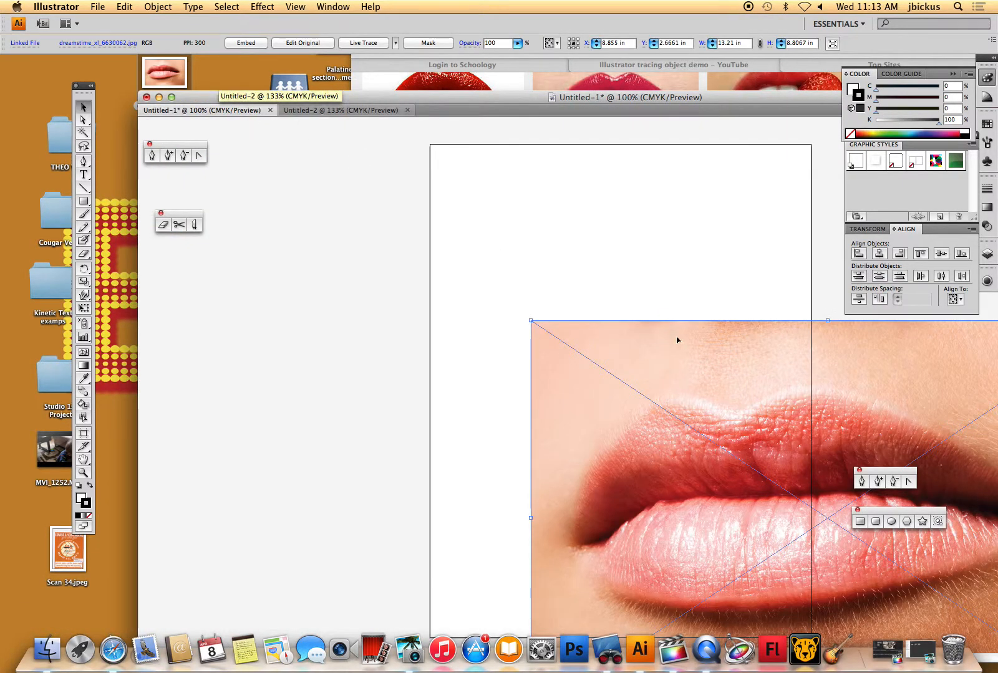
pyautogui.moveTo(678, 338); pyautogui.dragTo(454, 241)
pyautogui.moveTo(568, 111); pyautogui.dragTo(384, 50)
pyautogui.moveTo(626, 315); pyautogui.dragTo(472, 207)
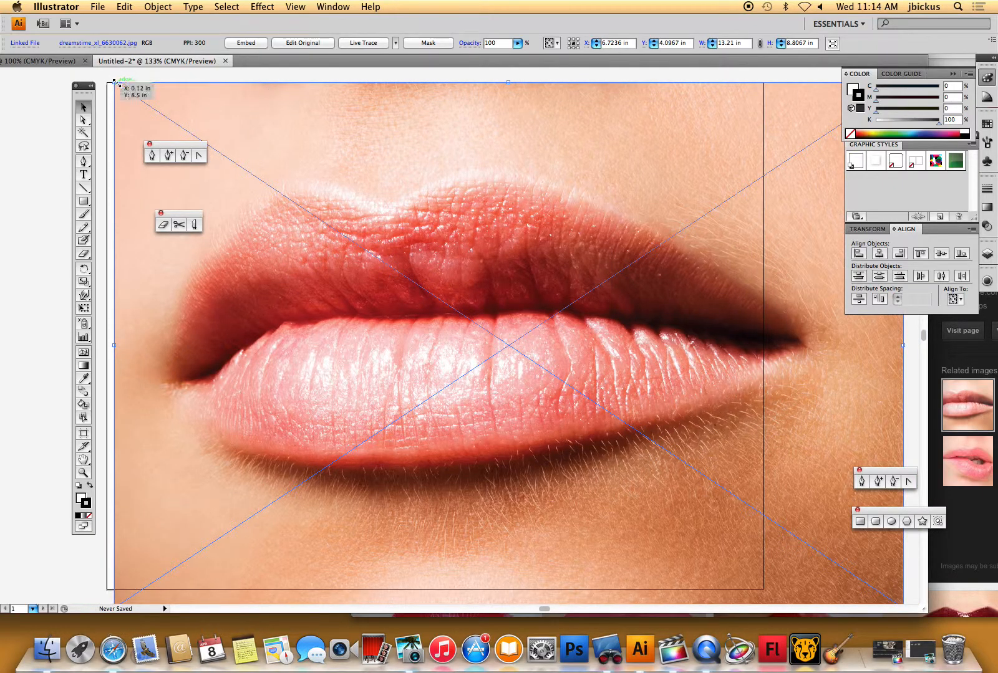
# - Scale the lips image to about 10.8 in wide and position it across the top of the artboard
pyautogui.moveTo(115, 83); pyautogui.dragTo(280, 197)
pyautogui.moveTo(403, 243); pyautogui.dragTo(228, 132)
pyautogui.moveTo(728, 497); pyautogui.dragTo(753, 546)
pyautogui.moveTo(598, 369); pyautogui.dragTo(596, 383)
pyautogui.moveTo(655, 283); pyautogui.dragTo(663, 282)
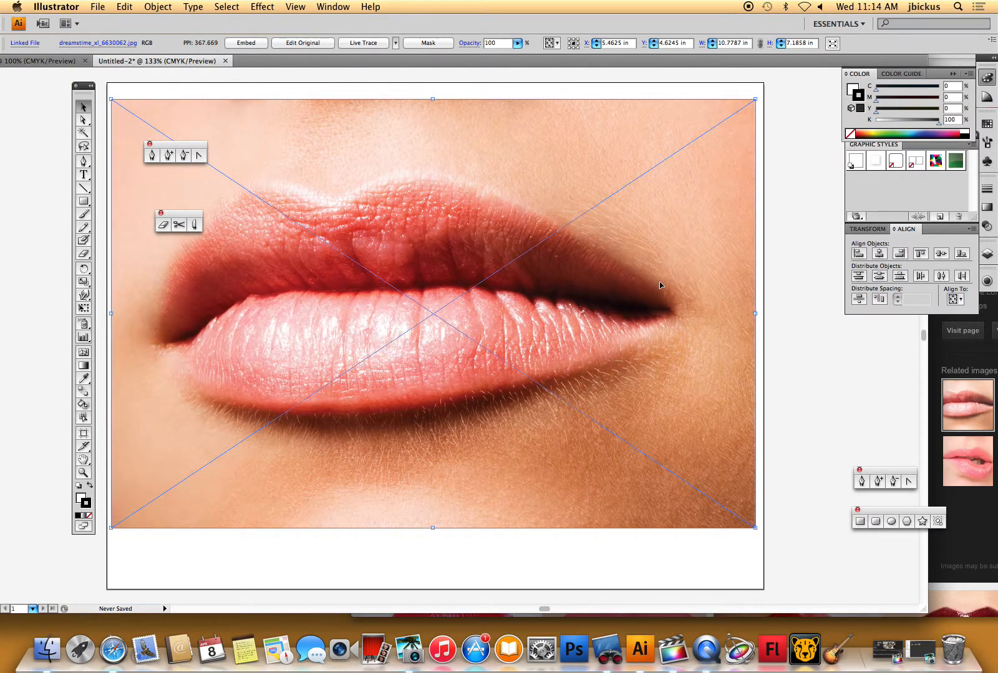
pyautogui.click(794, 253)
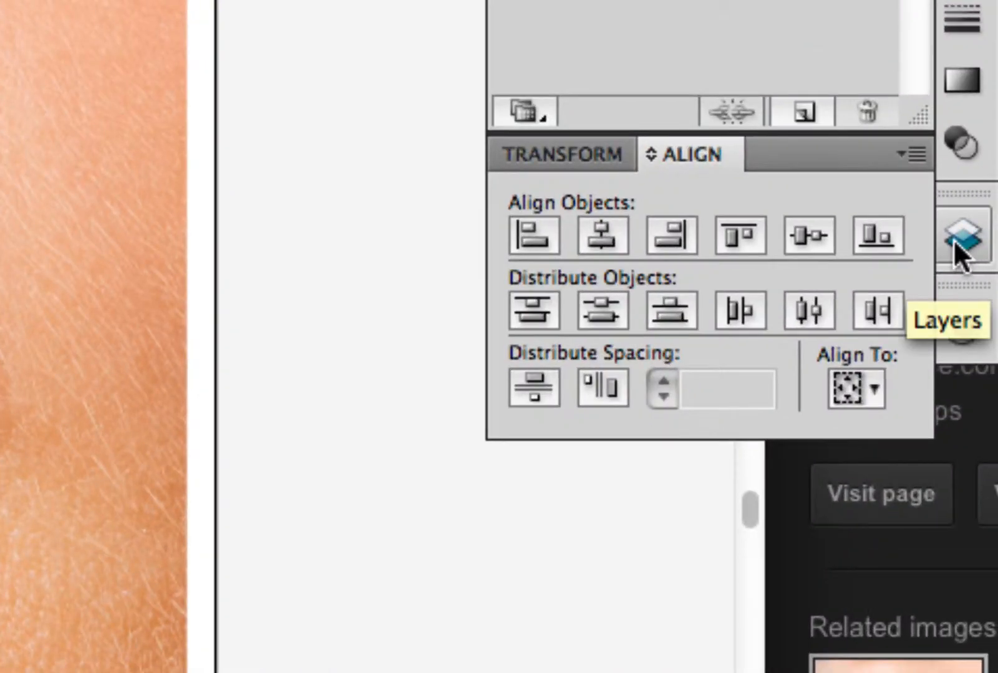
# - Add a new layer above the photo and lock Layer 1 containing the image
pyautogui.click(984, 253)
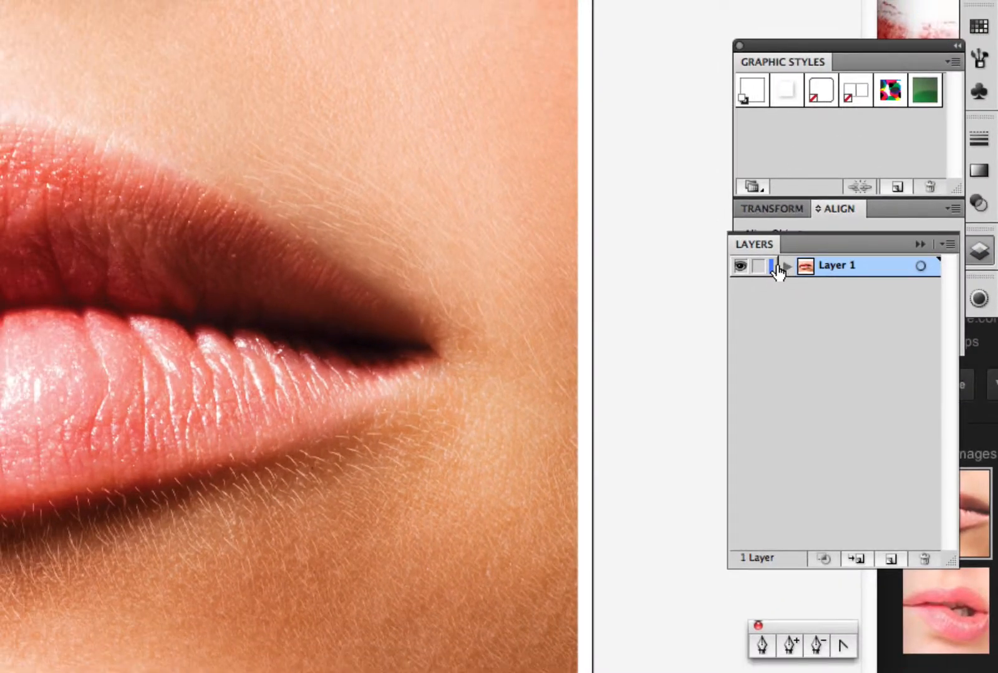
pyautogui.click(892, 561)
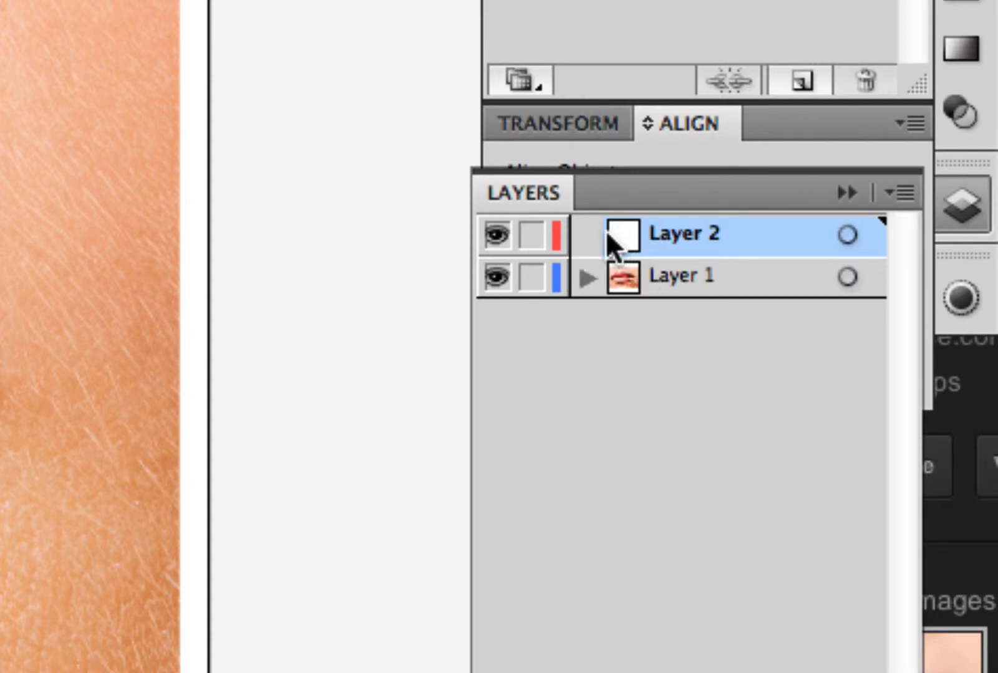
pyautogui.click(532, 277)
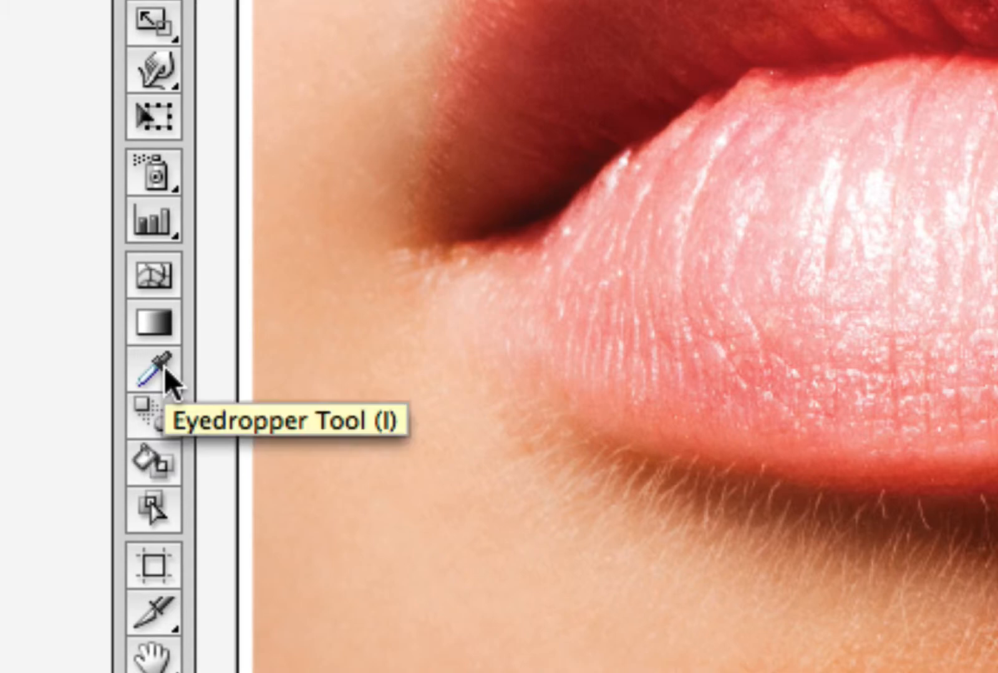
# - Sample the lip pink with the Eyedropper and trace the lower lip as a filled shape with the Pen tool
pyautogui.click(163, 366)
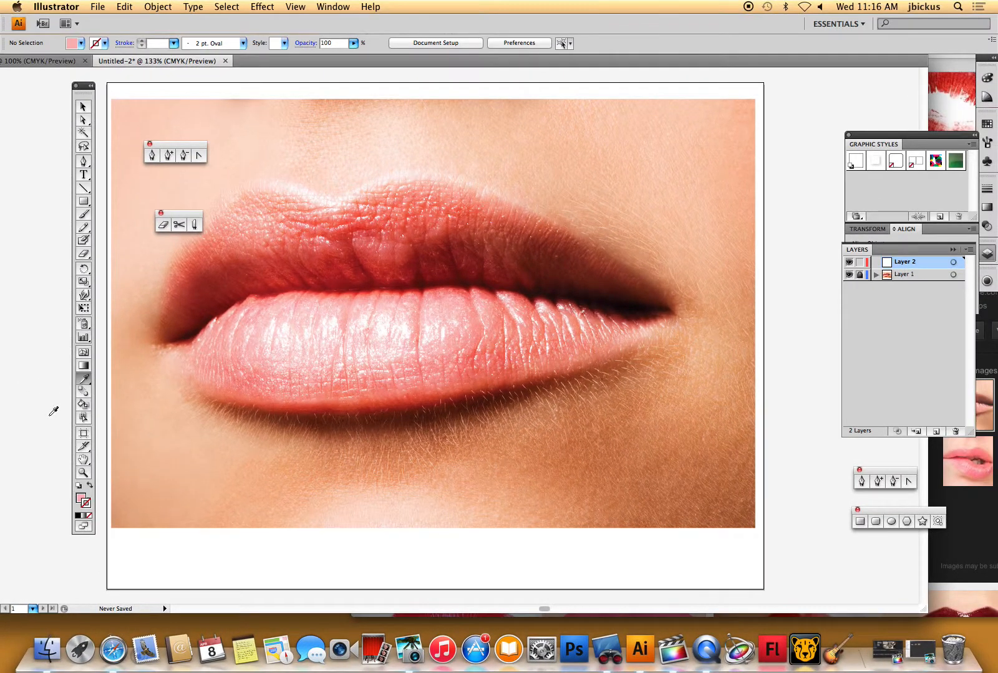
pyautogui.click(153, 156)
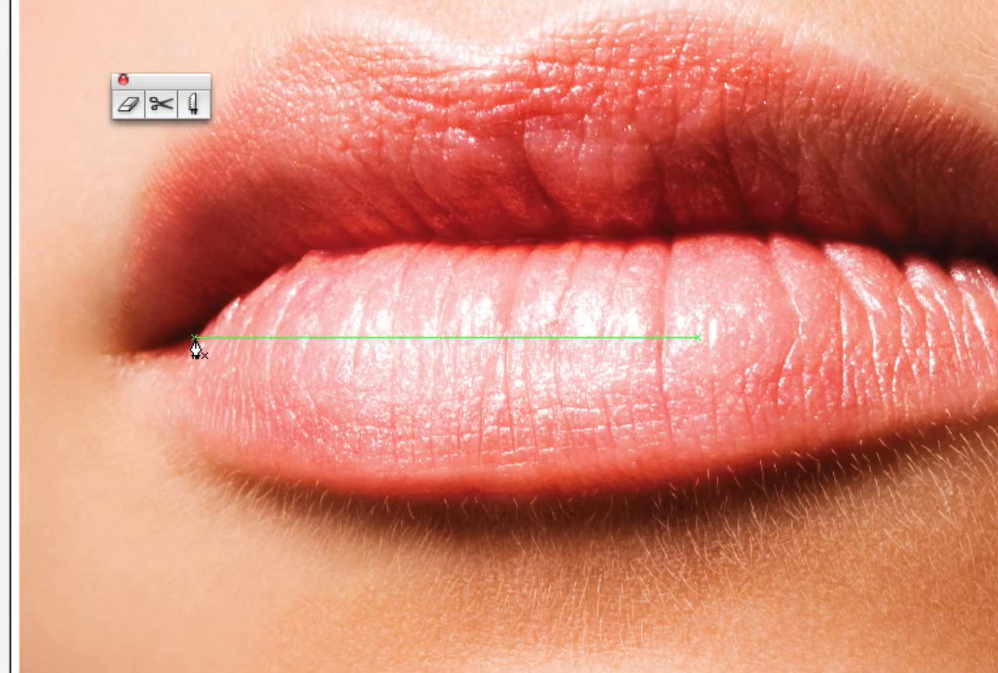
pyautogui.moveTo(140, 354); pyautogui.dragTo(439, 243)
pyautogui.click(225, 311)
pyautogui.moveTo(517, 242); pyautogui.dragTo(541, 242)
pyautogui.moveTo(614, 243); pyautogui.dragTo(932, 254)
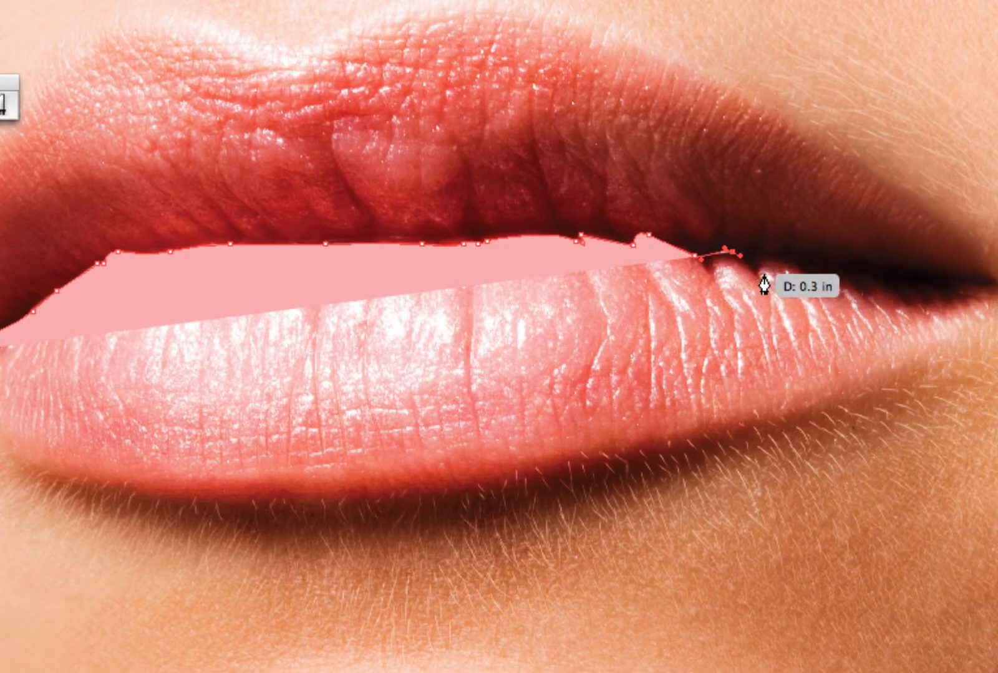
pyautogui.click(812, 278)
pyautogui.moveTo(761, 263); pyautogui.dragTo(927, 294)
pyautogui.moveTo(939, 294); pyautogui.dragTo(976, 313)
pyautogui.moveTo(725, 430); pyautogui.dragTo(8, 456)
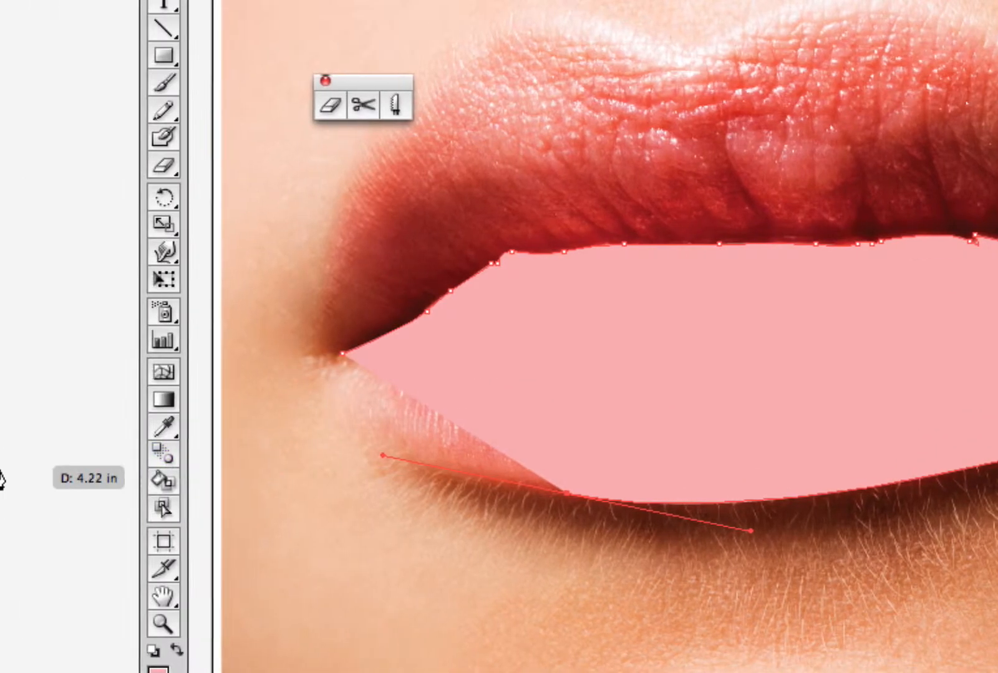
pyautogui.moveTo(363, 396); pyautogui.dragTo(357, 370)
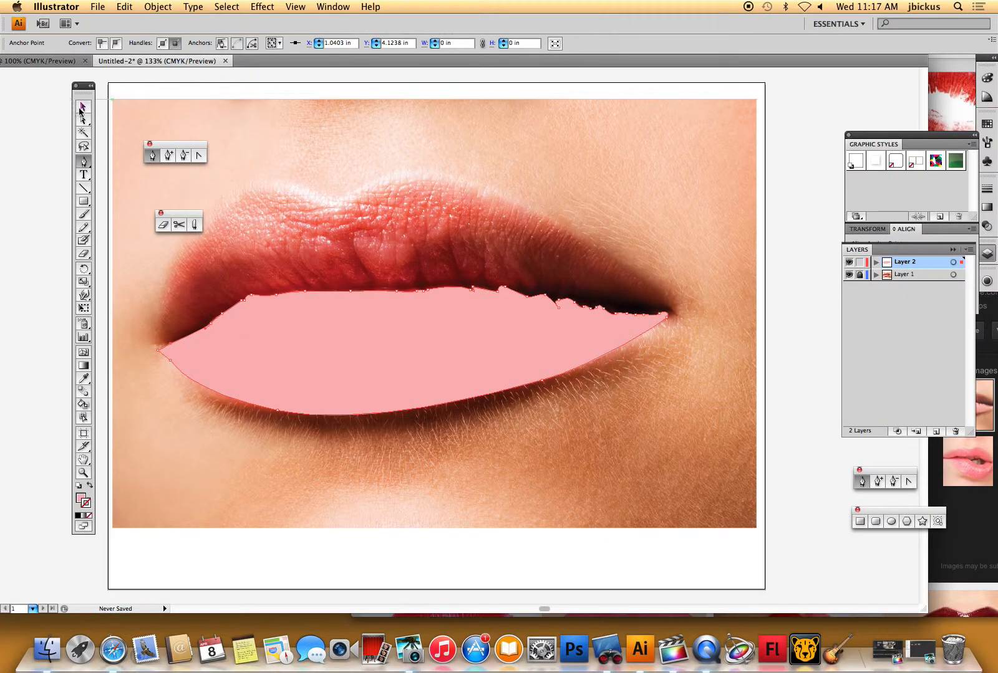
# - Select the lower-lip shape and expand Layer 2 to list its paths
pyautogui.click(82, 107)
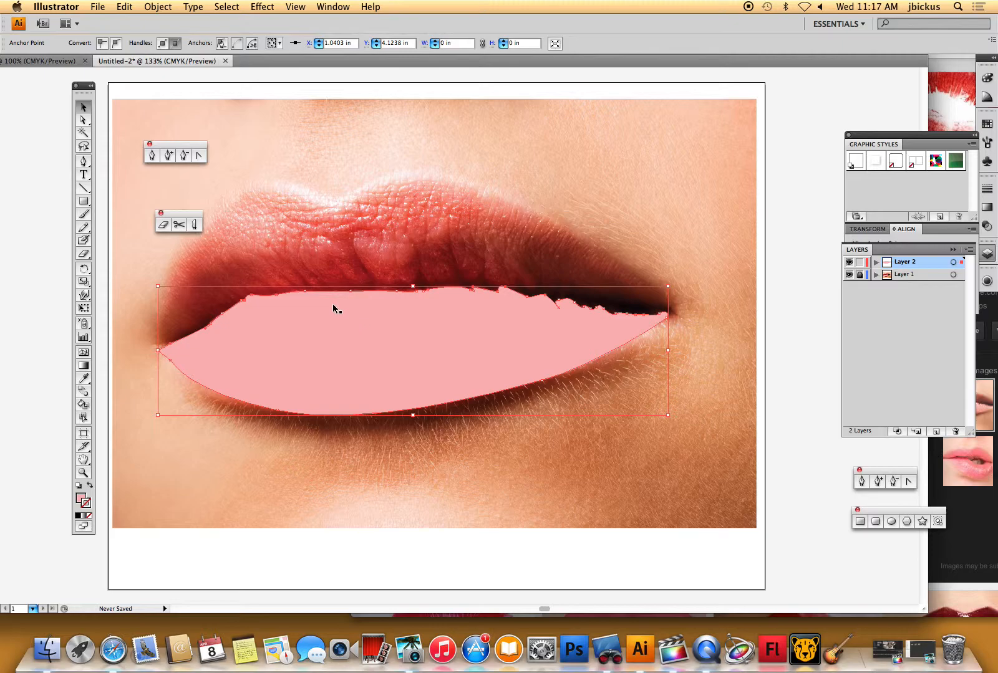
pyautogui.click(587, 205)
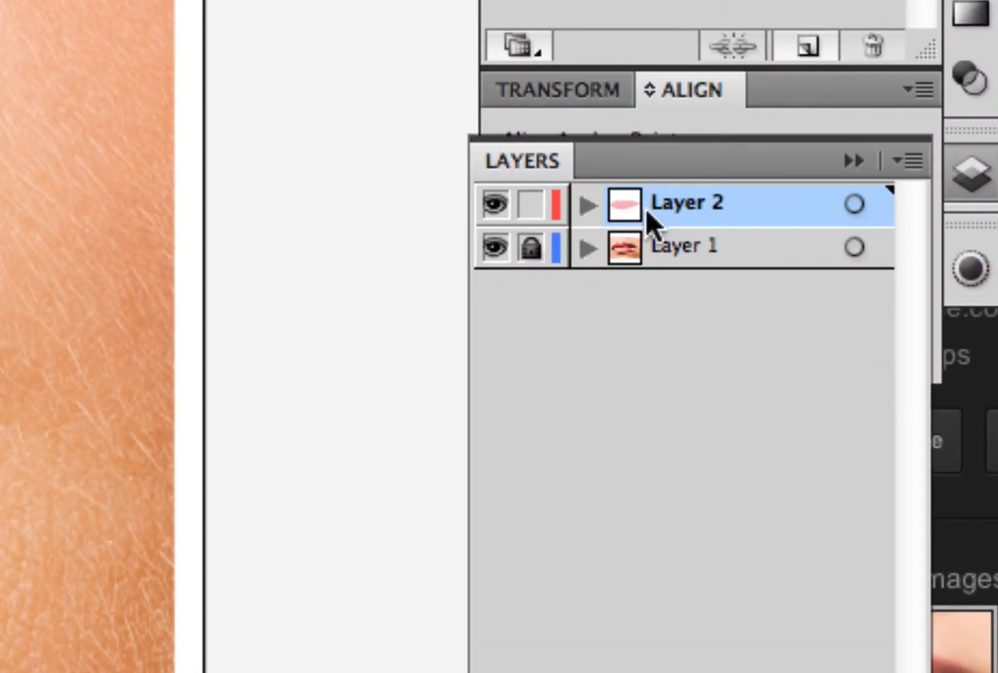
pyautogui.click(587, 205)
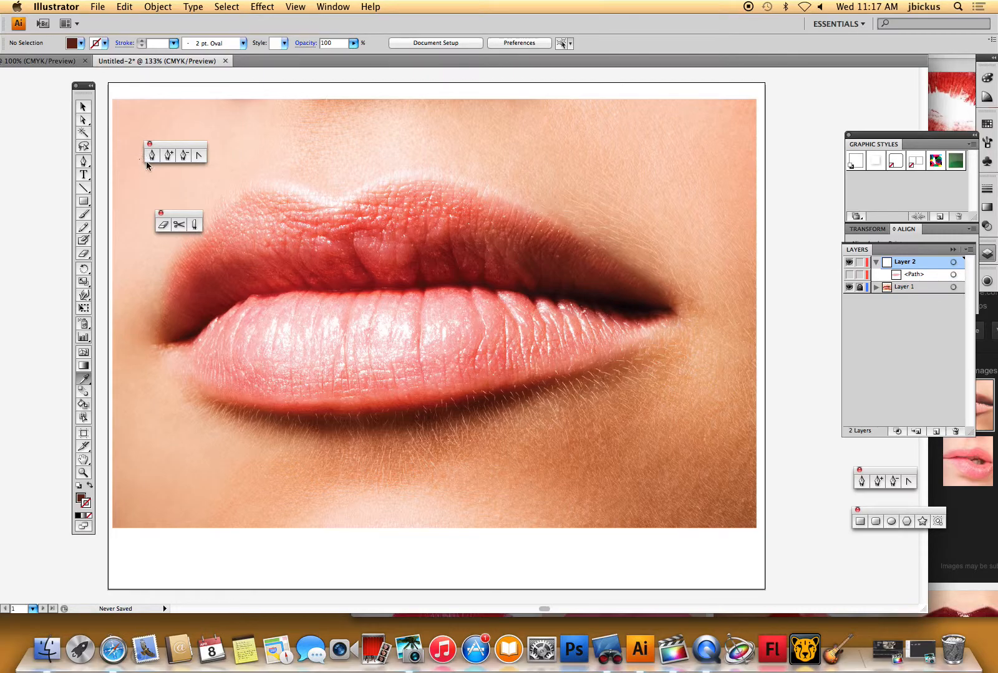
# - Draw a dark shadow shape along the bottom edge of the lower lip with the Pen tool
pyautogui.click(148, 159)
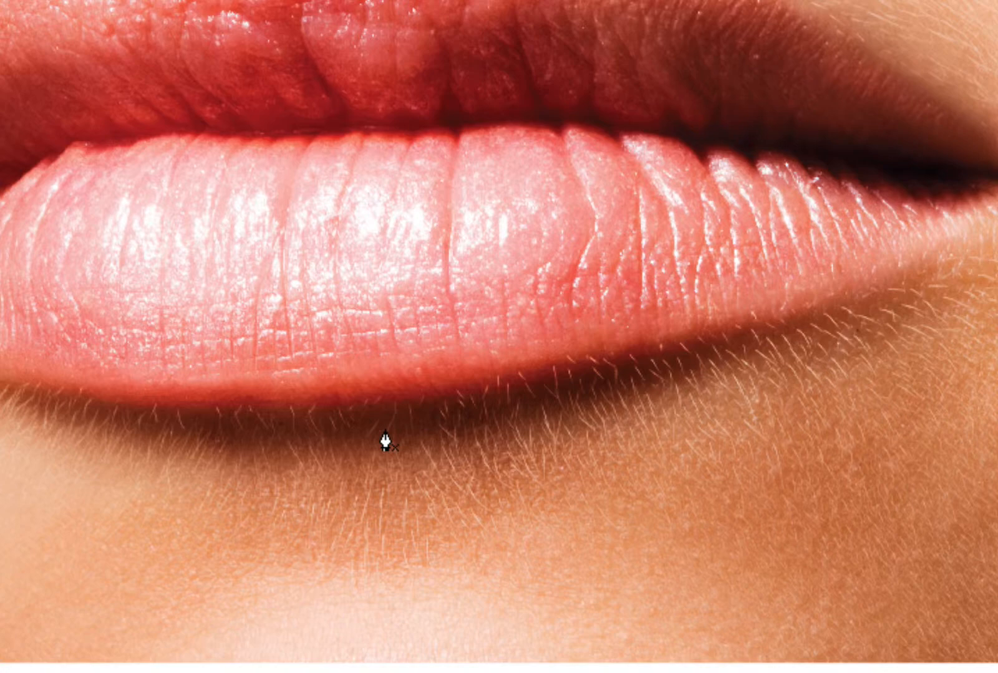
pyautogui.moveTo(80, 396); pyautogui.dragTo(625, 345)
pyautogui.moveTo(705, 331); pyautogui.dragTo(732, 327)
pyautogui.moveTo(819, 298); pyautogui.dragTo(826, 296)
pyautogui.moveTo(589, 381); pyautogui.dragTo(547, 389)
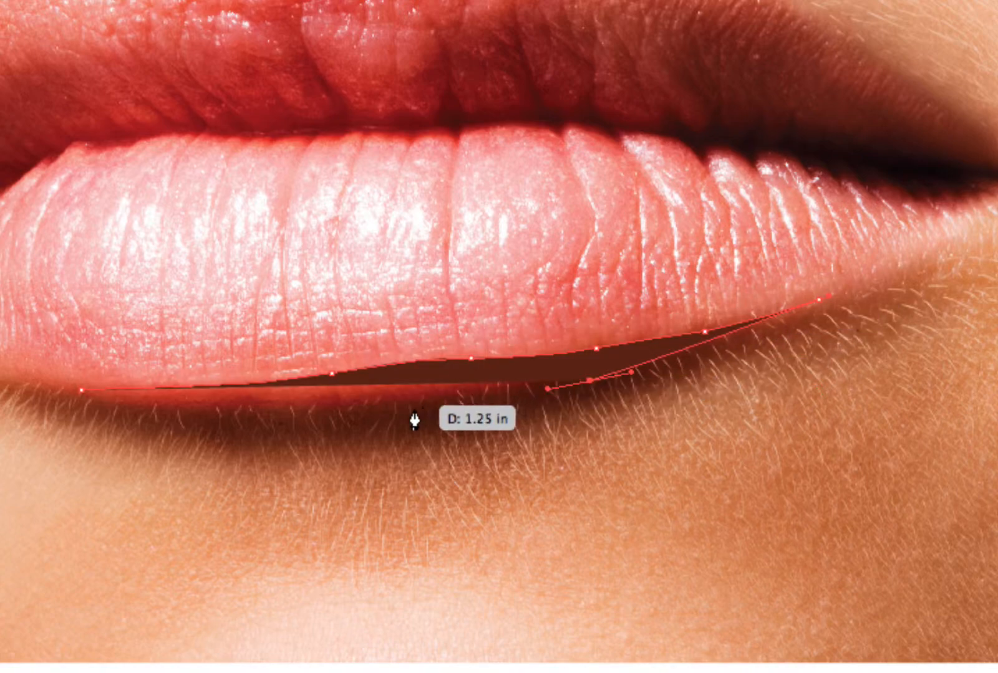
pyautogui.moveTo(396, 410); pyautogui.dragTo(319, 413)
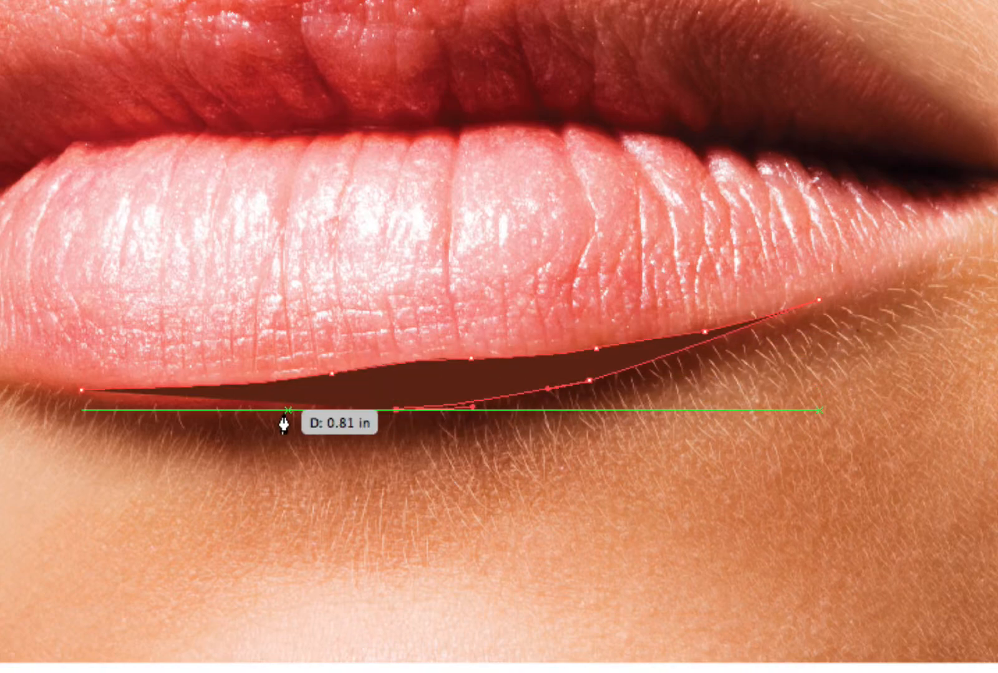
pyautogui.click(82, 405)
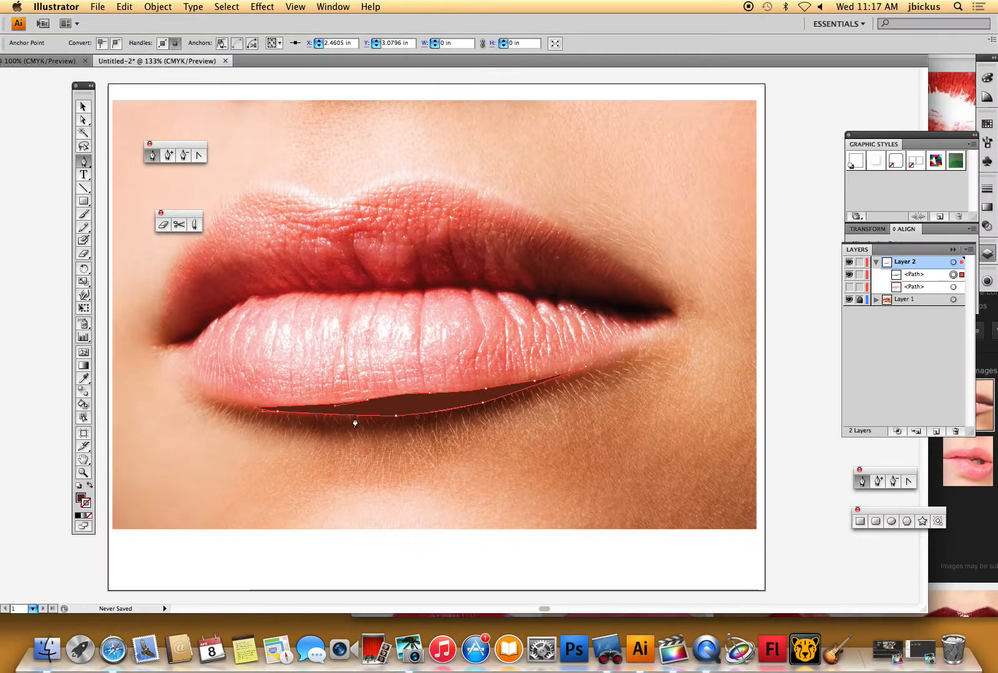
# - Make the hidden lower-lip path visible again and select the shadow shape
pyautogui.click(850, 287)
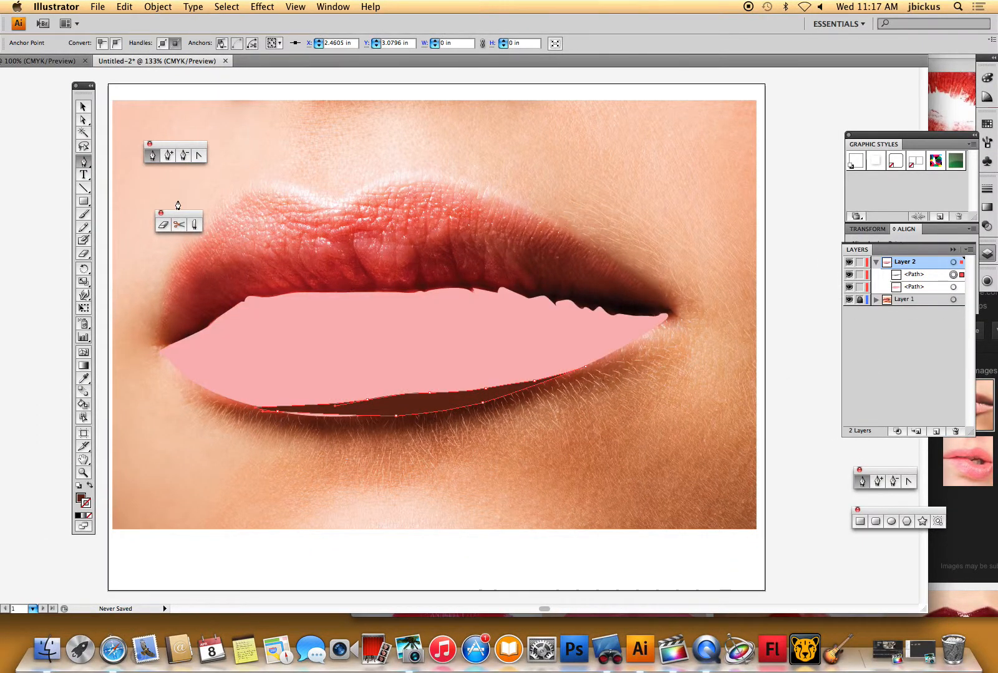
pyautogui.click(83, 108)
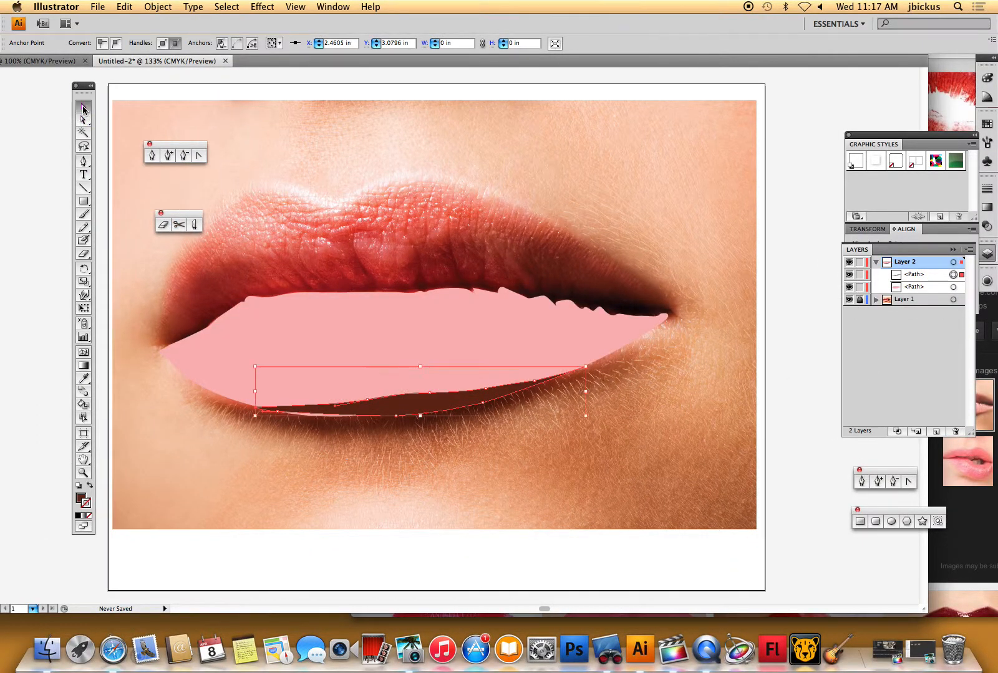
# - Select the dark shadow shape, add an anchor point at the middle of its bottom edge, and nudge that point slightly downward
pyautogui.click(810, 468)
pyautogui.click(353, 411)
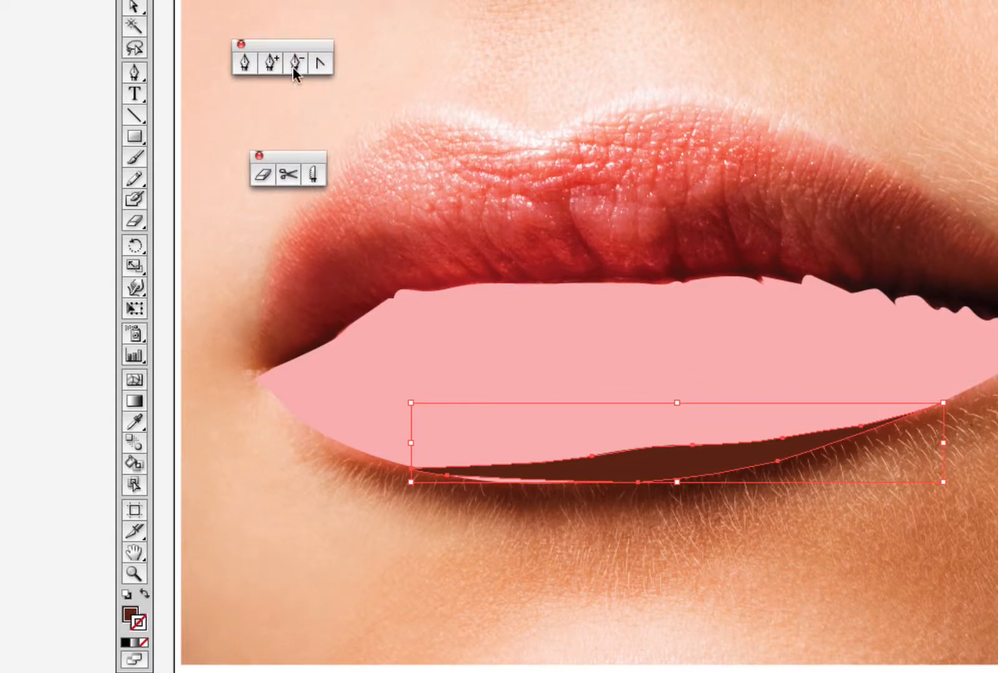
pyautogui.click(248, 64)
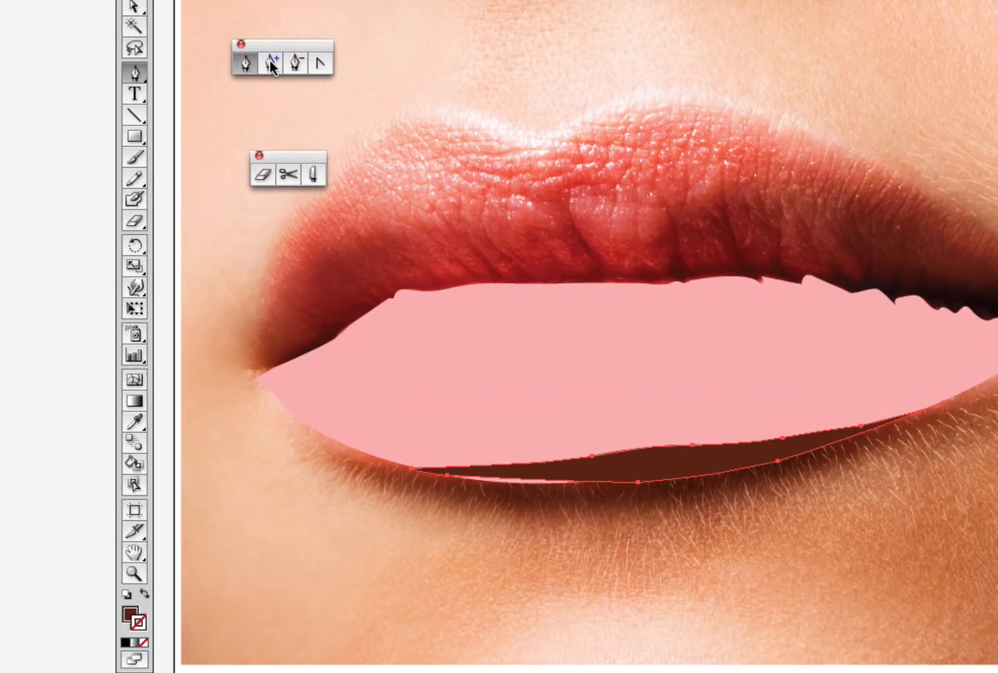
pyautogui.click(537, 481)
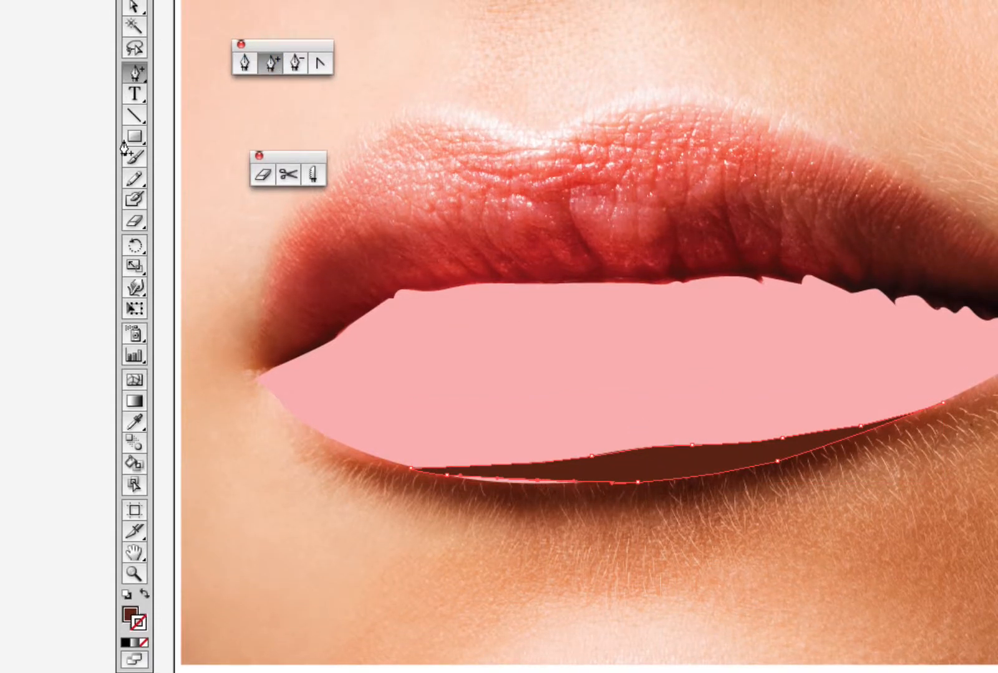
pyautogui.click(136, 9)
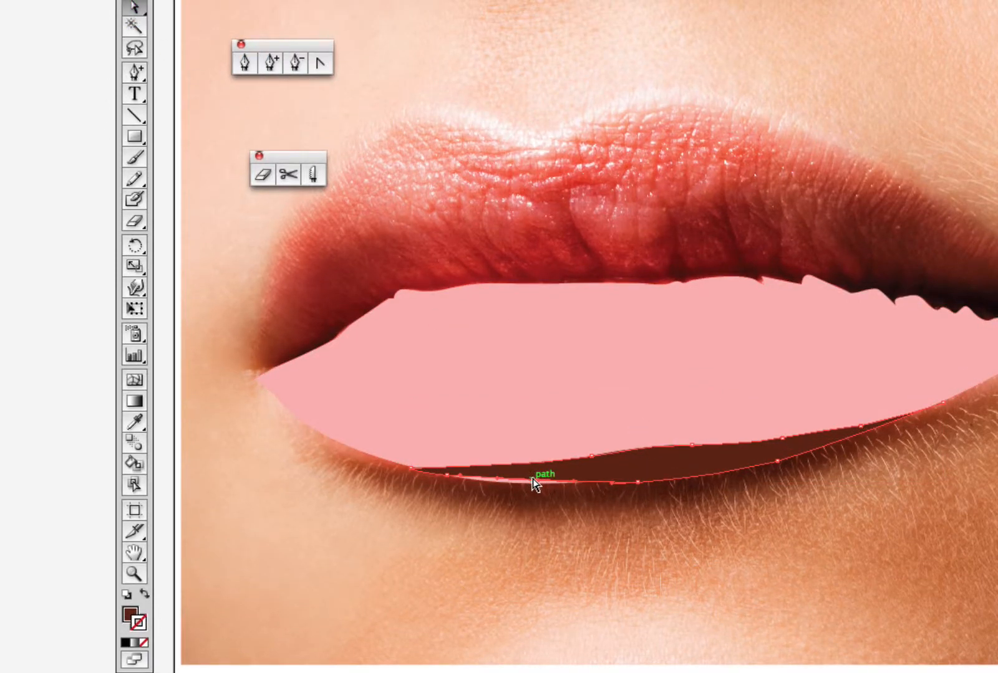
pyautogui.moveTo(537, 482); pyautogui.dragTo(537, 485)
# - Hide both traced paths in Layer 2 to reveal the lip photo underneath
pyautogui.click(668, 611)
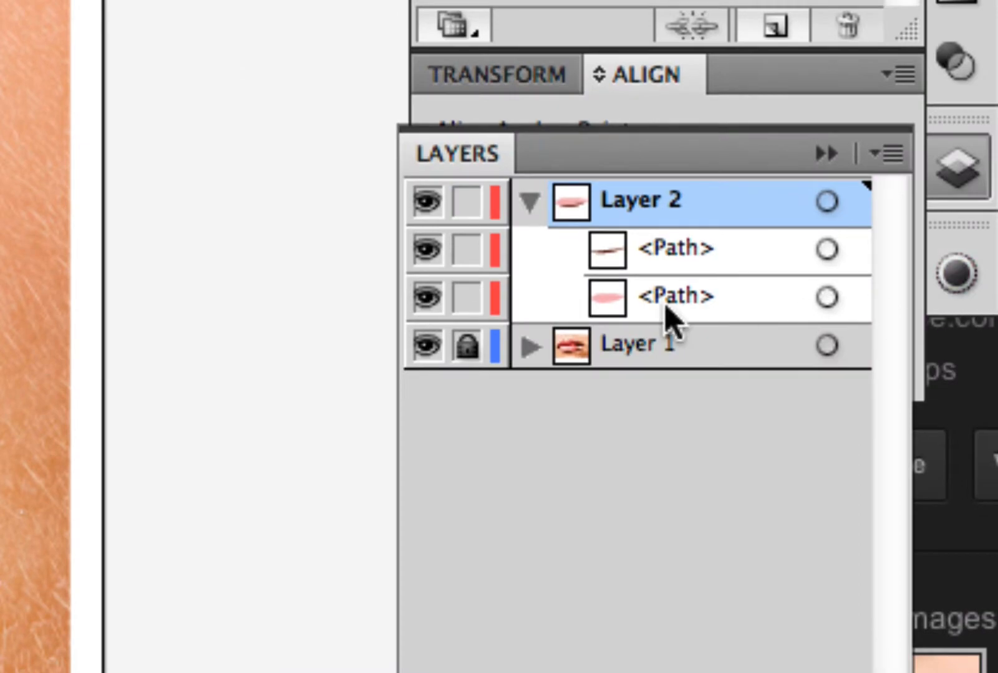
pyautogui.moveTo(426, 250); pyautogui.dragTo(429, 298)
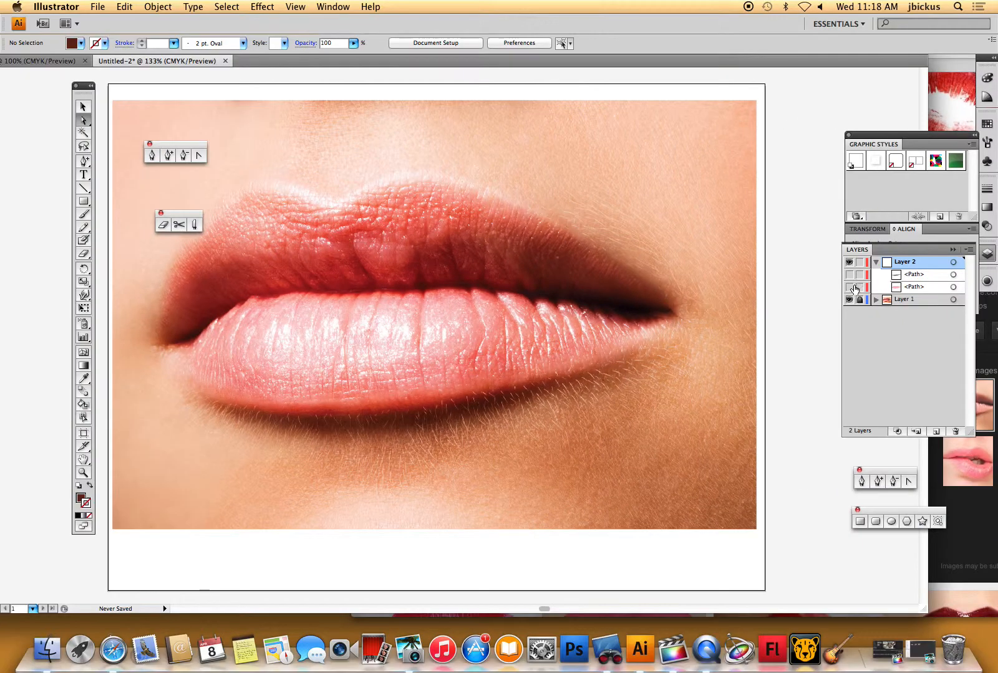
pyautogui.click(85, 379)
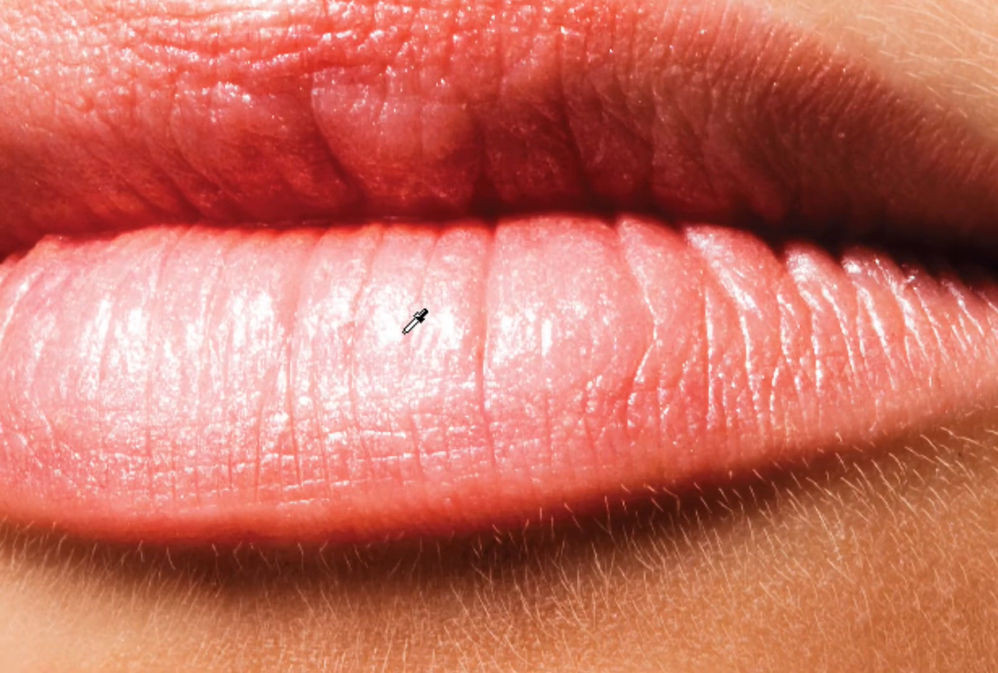
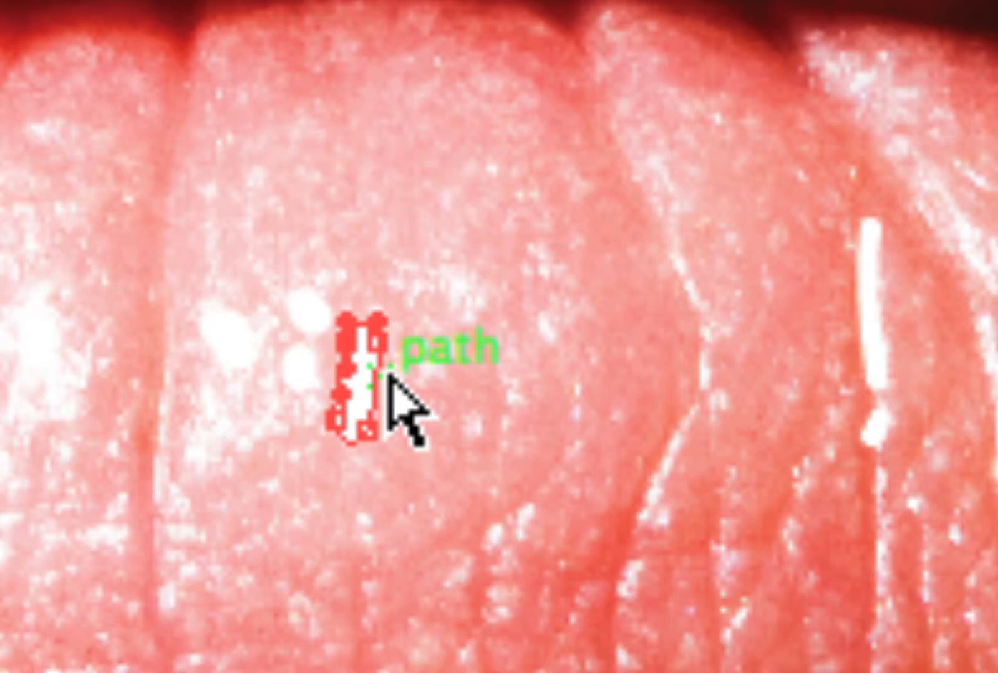
pyautogui.click(388, 345)
pyautogui.moveTo(385, 353); pyautogui.dragTo(417, 268)
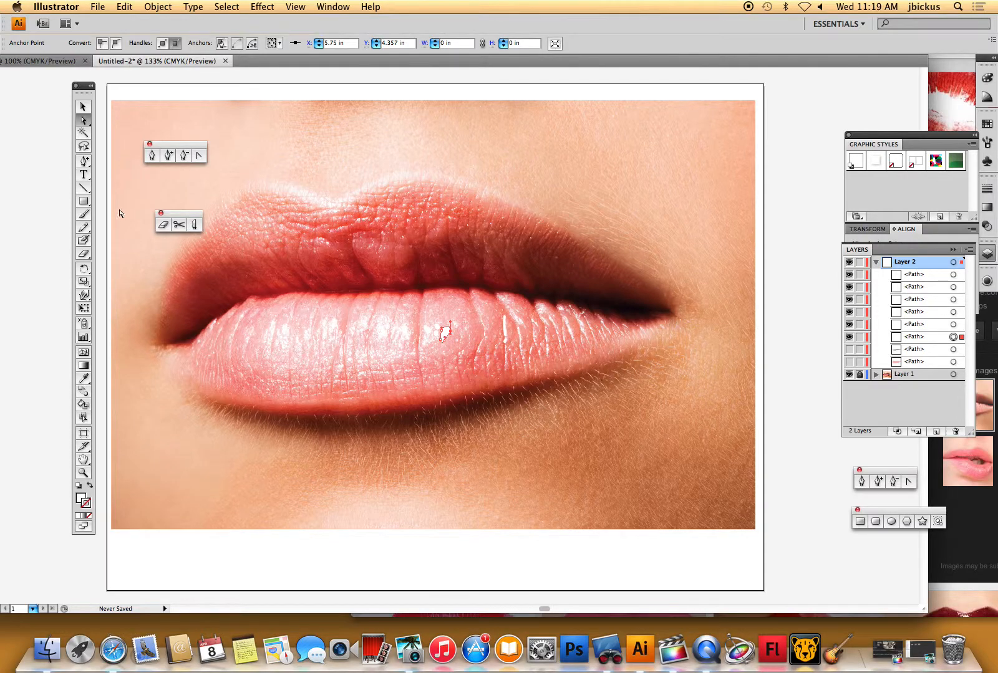
pyautogui.click(83, 239)
pyautogui.moveTo(293, 329); pyautogui.dragTo(308, 324)
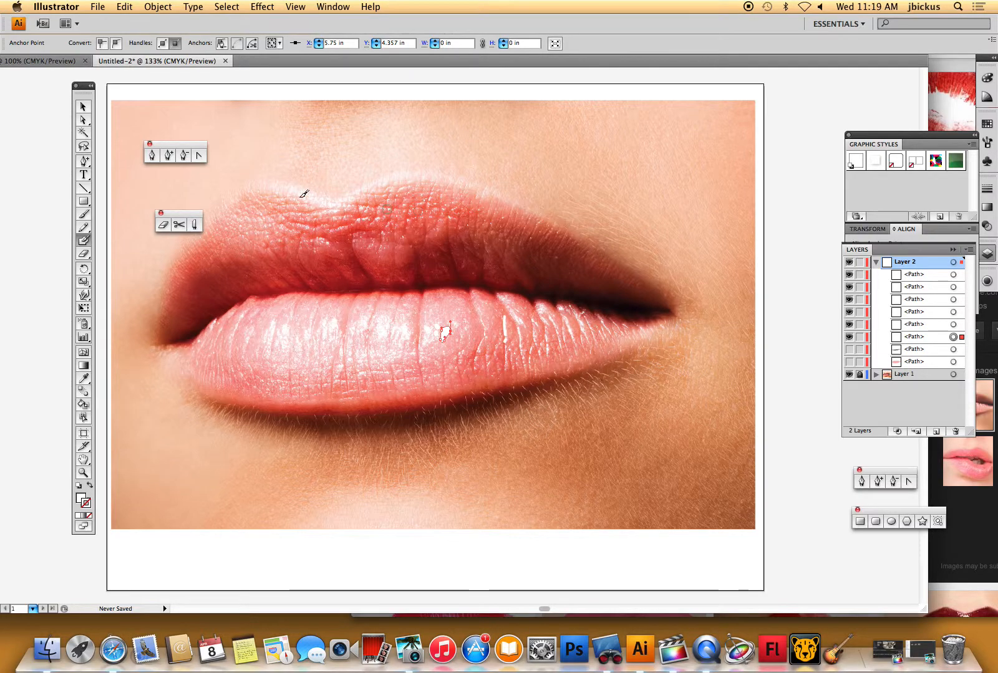
pyautogui.click(85, 379)
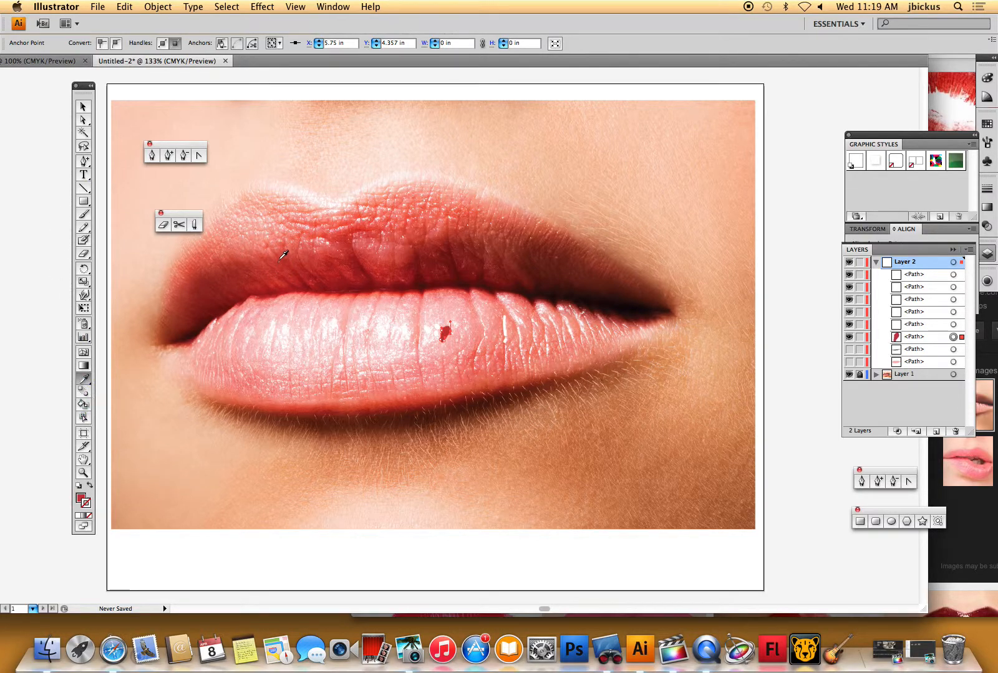
pyautogui.click(66, 86)
pyautogui.click(83, 107)
pyautogui.click(29, 171)
pyautogui.click(85, 379)
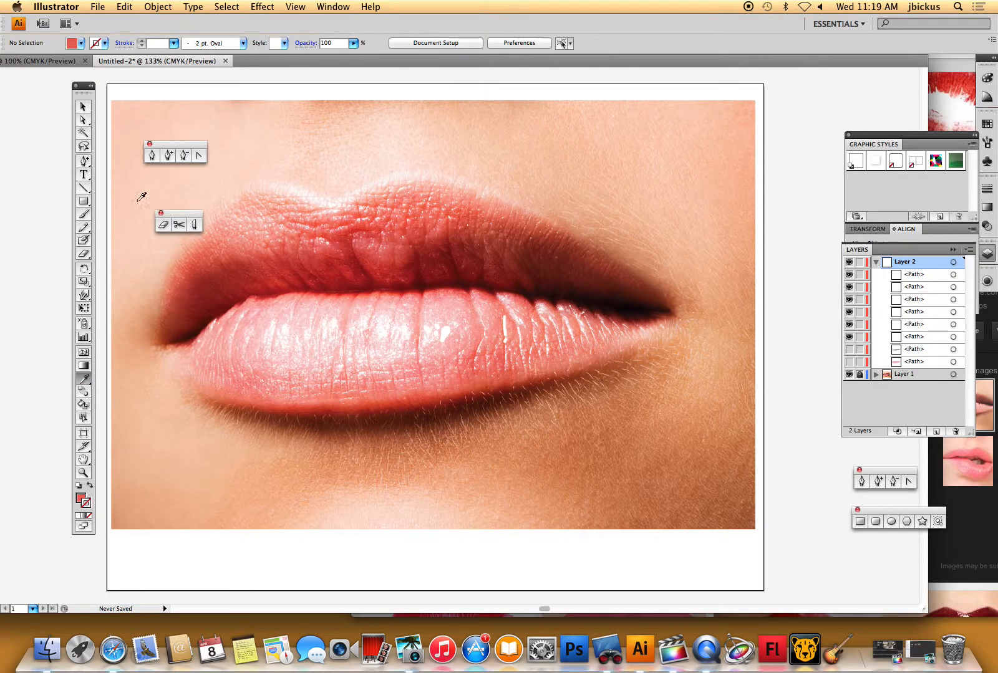
# - Paint the upper lip shape over the photo with the Blob Brush in the salmon fill color
pyautogui.click(86, 241)
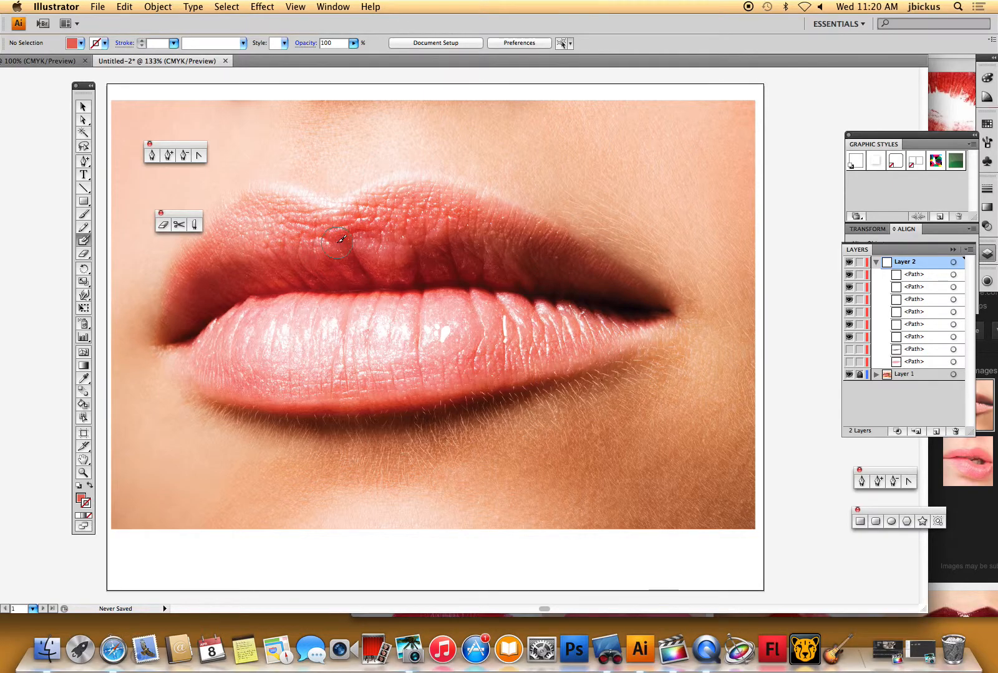
pyautogui.moveTo(593, 264)
pyautogui.mouseDown()
pyautogui.moveTo(450, 202)
pyautogui.moveTo(334, 222)
pyautogui.moveTo(270, 204)
pyautogui.moveTo(242, 208)
pyautogui.moveTo(199, 258)
pyautogui.moveTo(173, 333)
pyautogui.moveTo(241, 290)
pyautogui.moveTo(290, 278)
pyautogui.moveTo(468, 274)
pyautogui.moveTo(639, 305)
pyautogui.moveTo(598, 278)
pyautogui.moveTo(427, 225)
pyautogui.moveTo(297, 244)
pyautogui.moveTo(247, 236)
pyautogui.moveTo(216, 252)
pyautogui.moveTo(199, 280)
pyautogui.moveTo(263, 257)
pyautogui.moveTo(291, 228)
pyautogui.mouseUp()
pyautogui.click(83, 110)
pyautogui.click(279, 211)
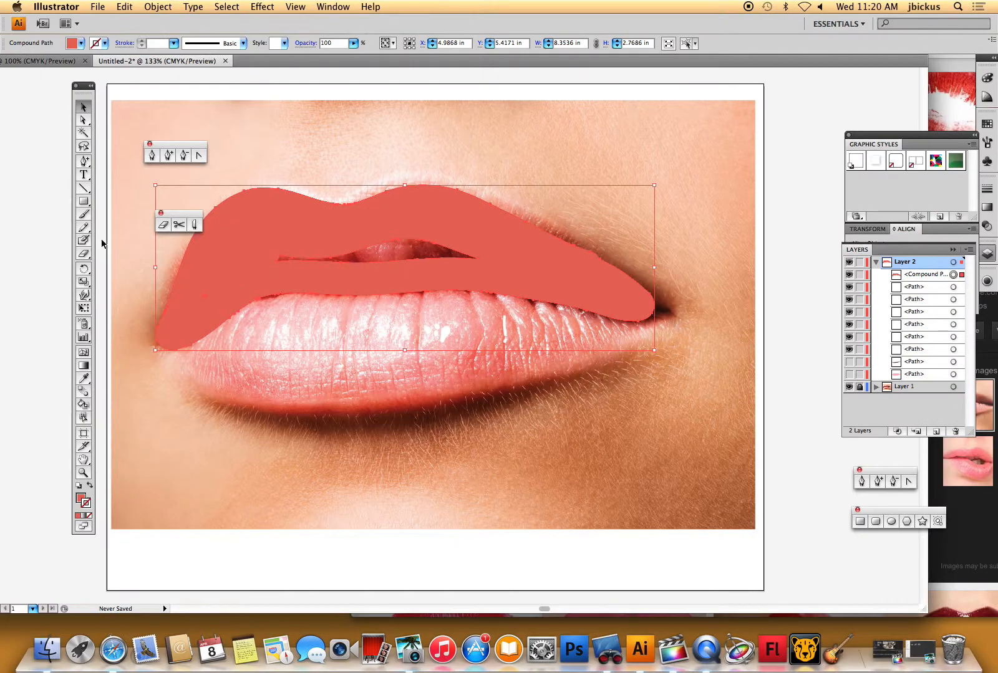
# - Paint over the gap inside the upper lip shape with the Blob Brush so it becomes solid, then select it
pyautogui.click(84, 240)
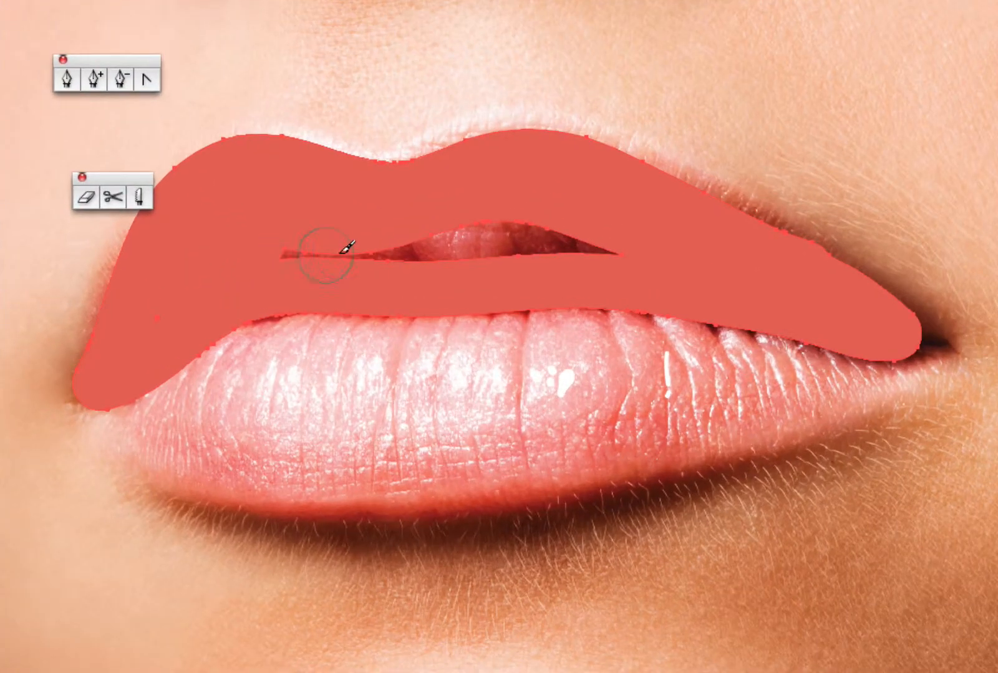
pyautogui.moveTo(286, 252)
pyautogui.mouseDown()
pyautogui.moveTo(526, 235)
pyautogui.moveTo(611, 255)
pyautogui.mouseUp()
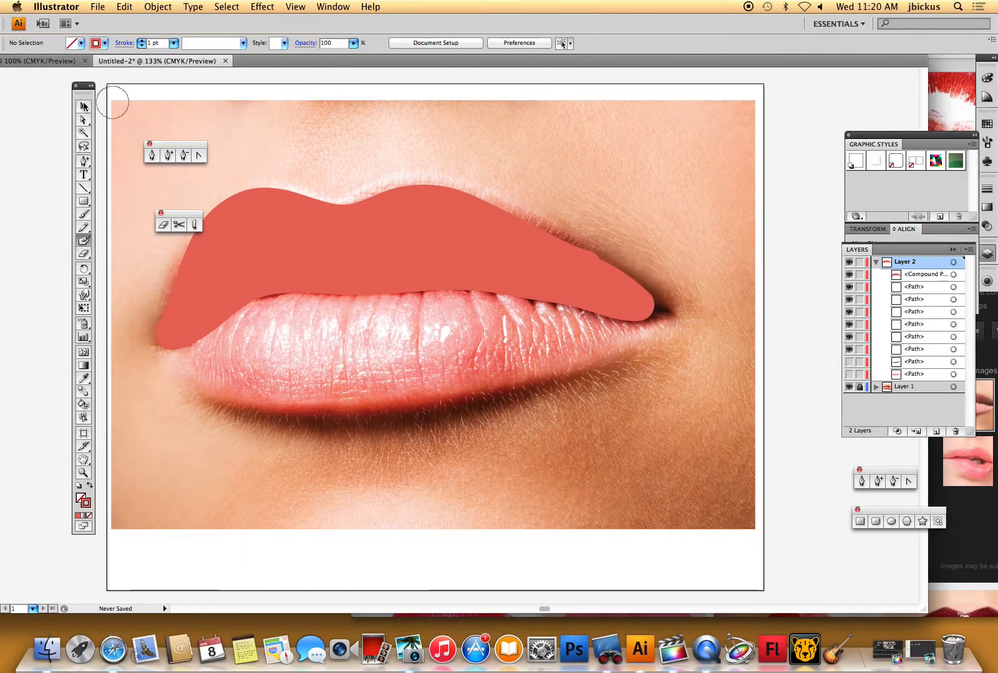
pyautogui.click(84, 107)
pyautogui.click(485, 222)
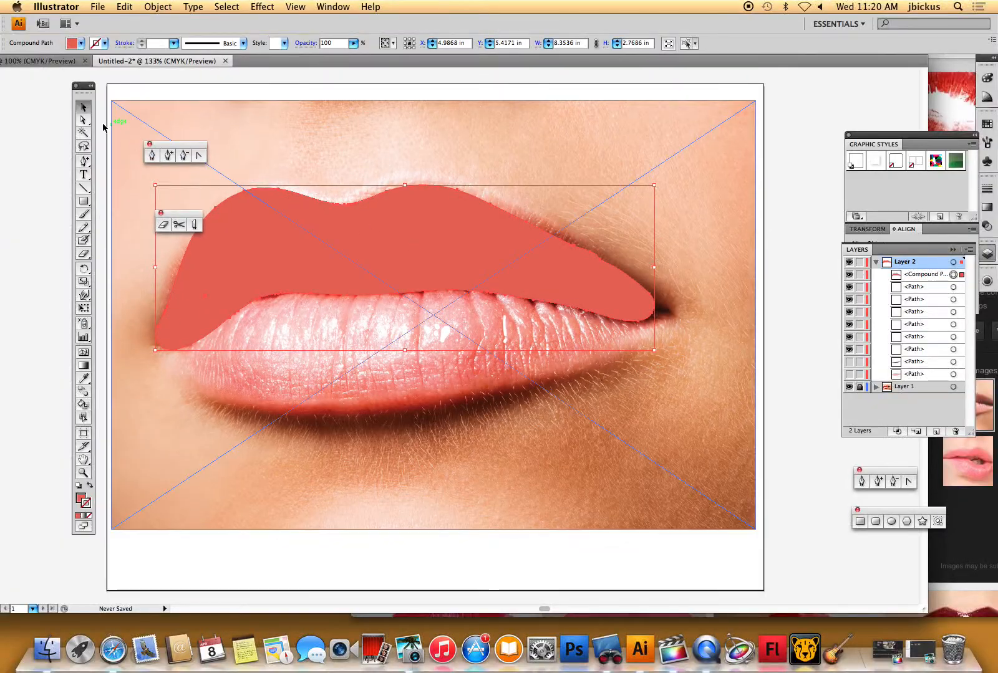
# - Reshape the upper lip's right corner into a sharp point by dragging its anchor points
pyautogui.hotkey('shift', 'b')
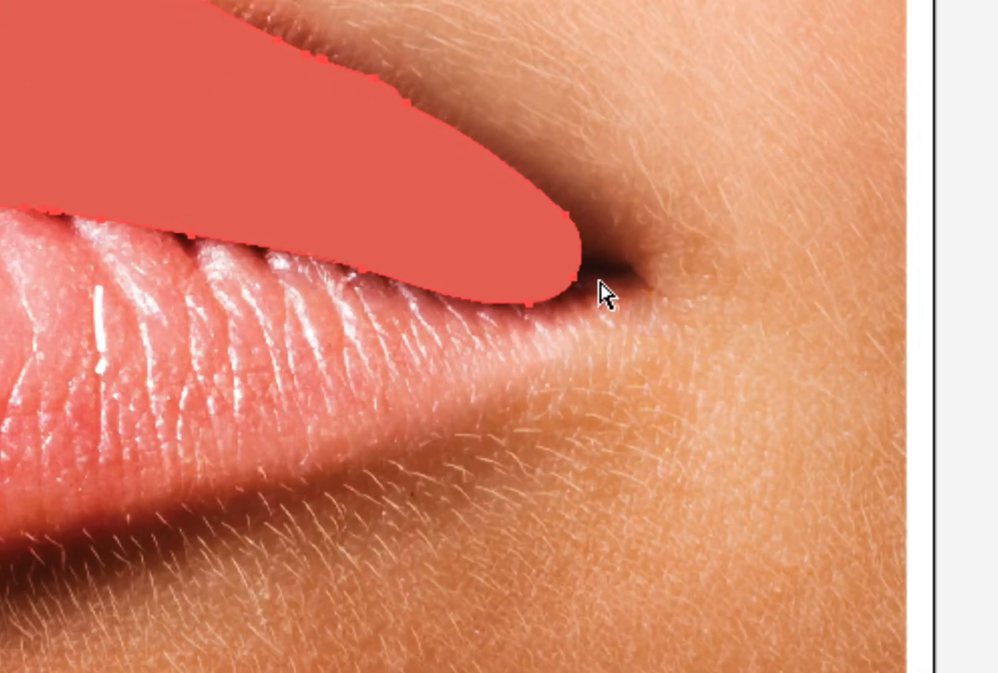
pyautogui.moveTo(574, 278); pyautogui.dragTo(606, 254)
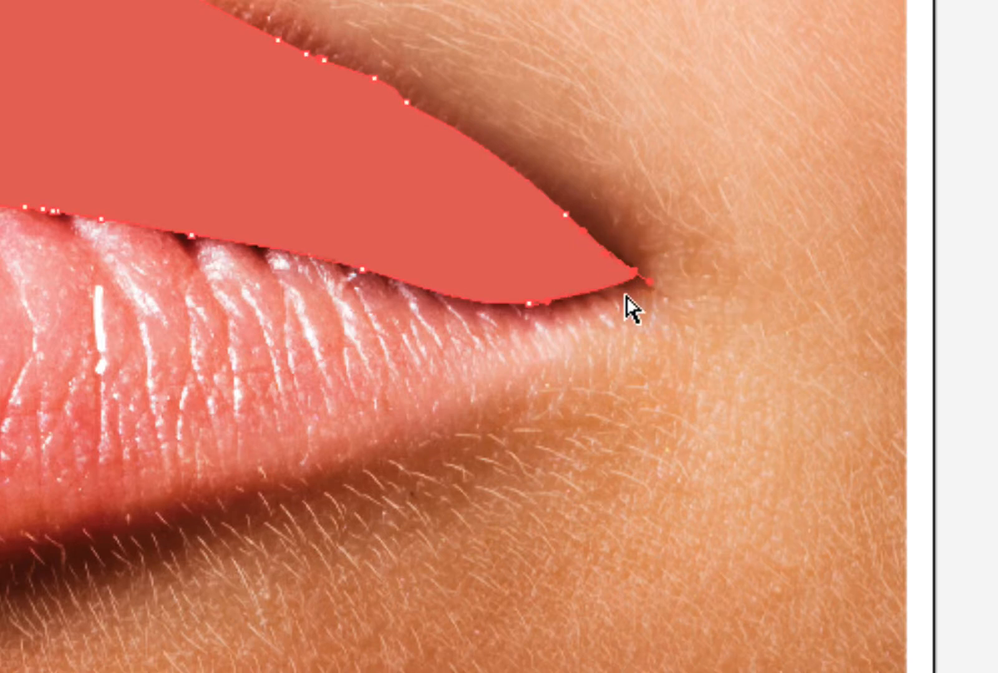
pyautogui.moveTo(548, 304)
pyautogui.mouseDown()
pyautogui.moveTo(553, 278)
pyautogui.moveTo(557, 300)
pyautogui.mouseUp()
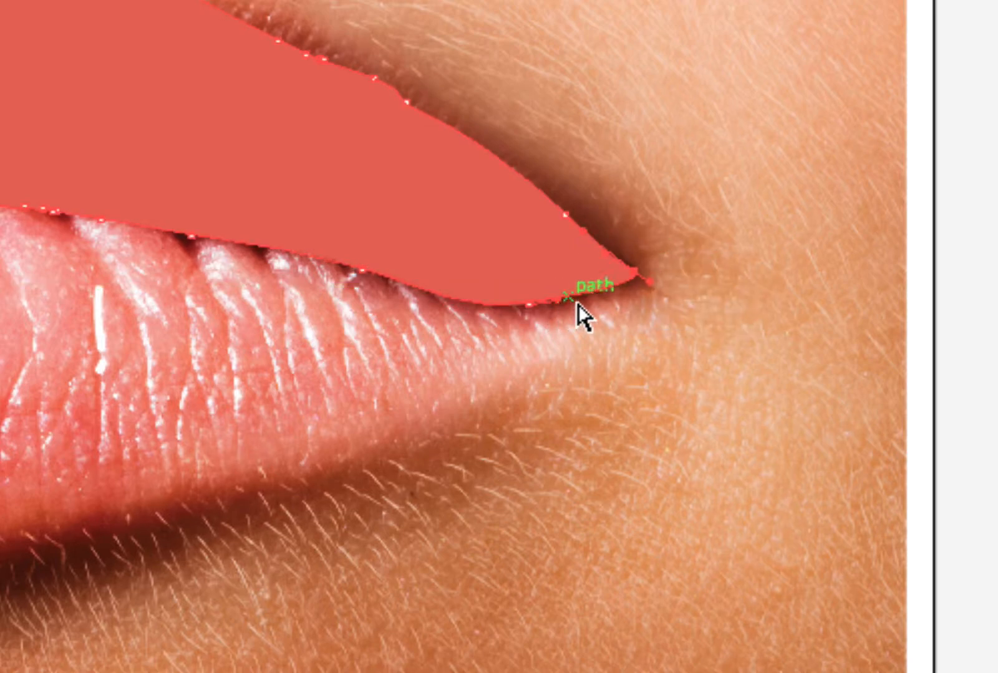
pyautogui.moveTo(652, 283)
pyautogui.mouseDown()
pyautogui.moveTo(552, 289)
pyautogui.moveTo(609, 300)
pyautogui.moveTo(637, 288)
pyautogui.mouseUp()
pyautogui.moveTo(628, 239); pyautogui.dragTo(597, 245)
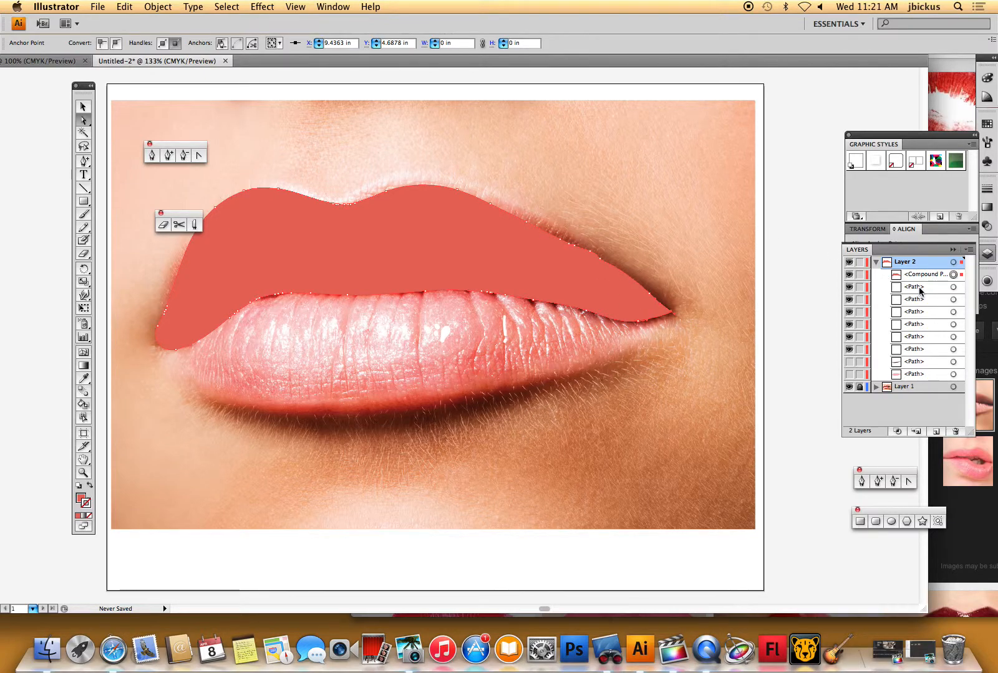
# - Hide the upper lip shape and sample the dark red of the mouth line as the fill color
pyautogui.click(849, 276)
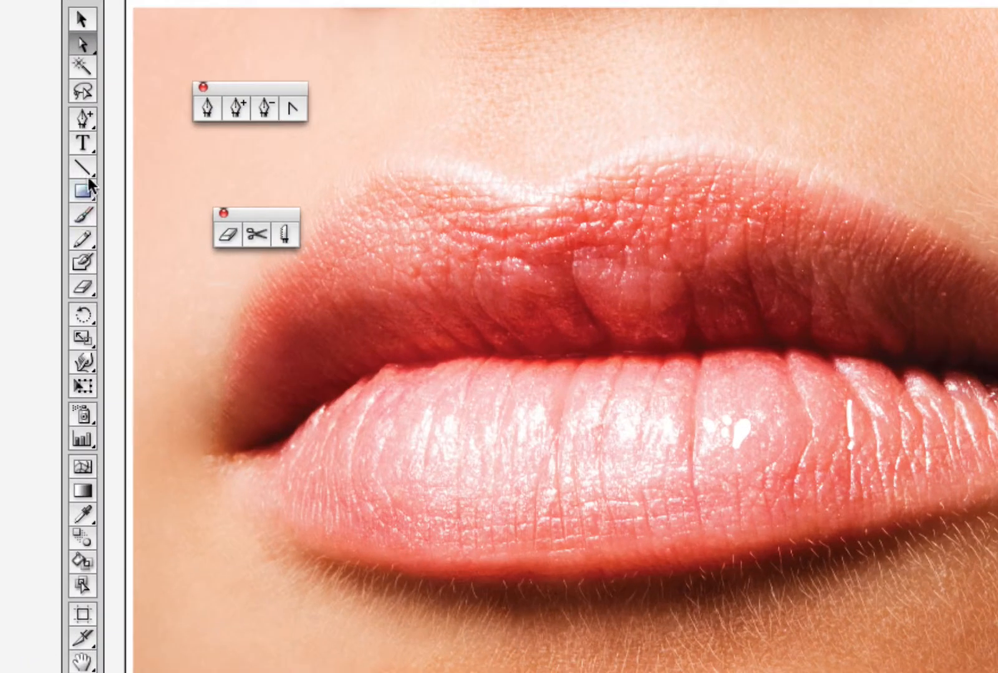
pyautogui.click(83, 514)
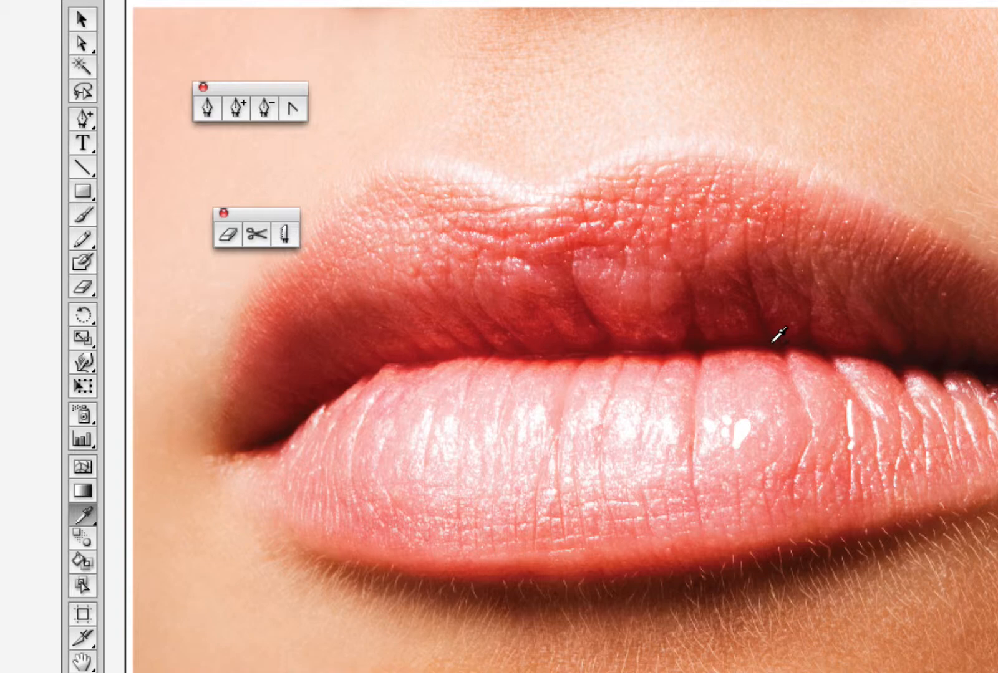
pyautogui.click(83, 261)
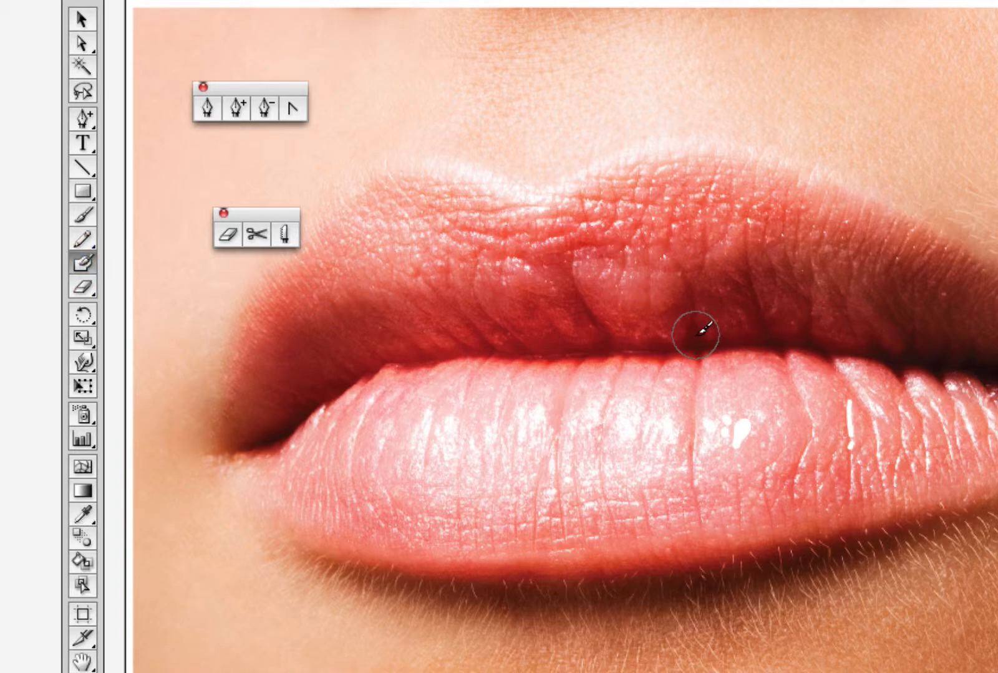
pyautogui.moveTo(694, 336); pyautogui.dragTo(695, 328)
pyautogui.press('super+z')
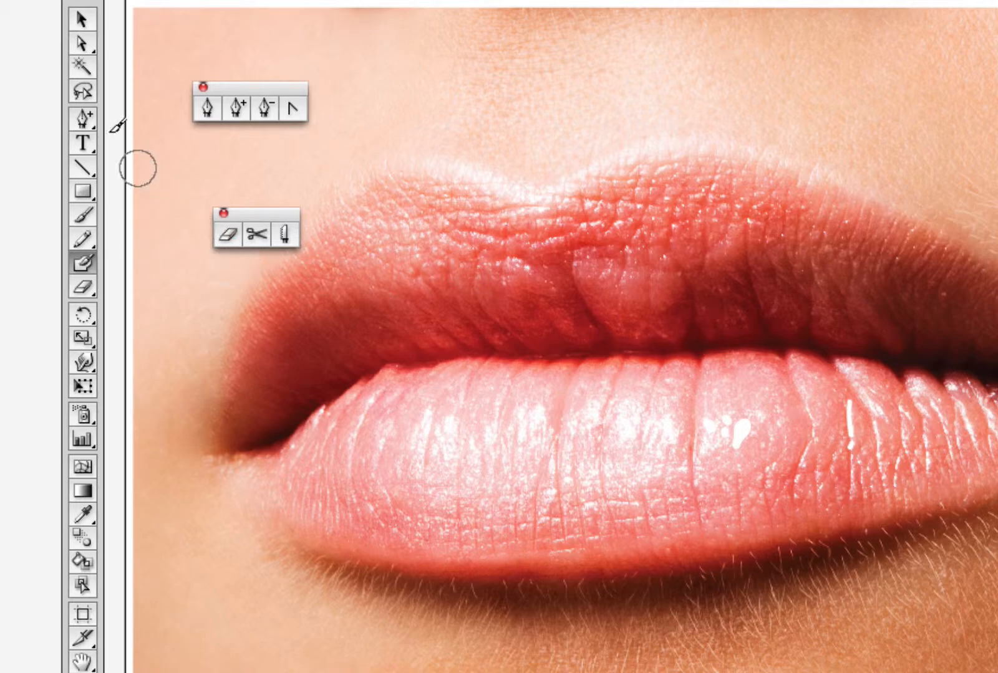
pyautogui.press('i')
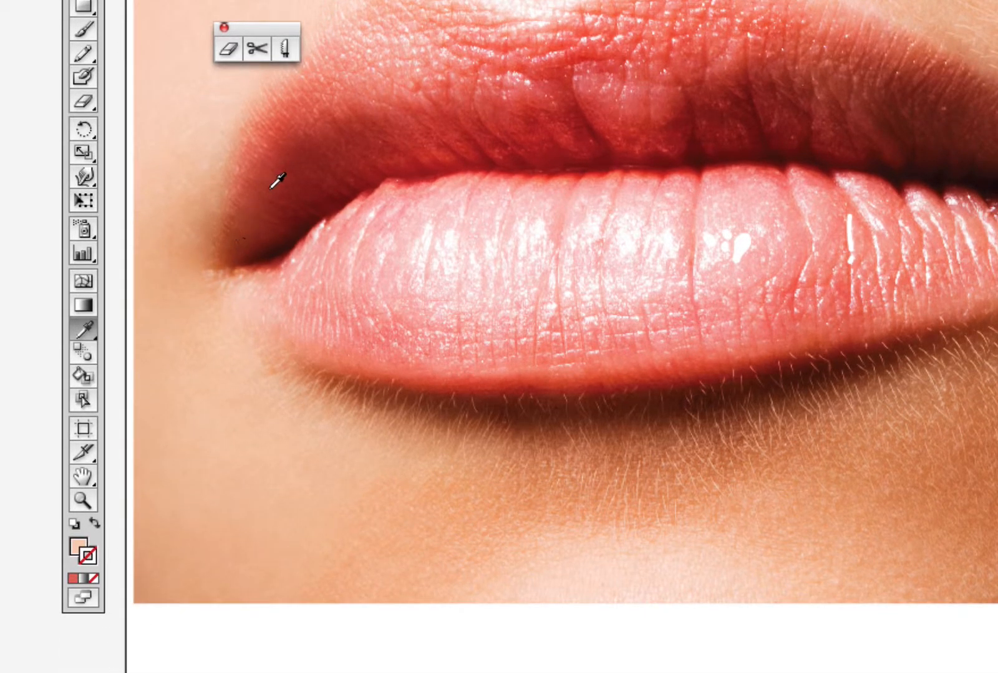
pyautogui.click(299, 218)
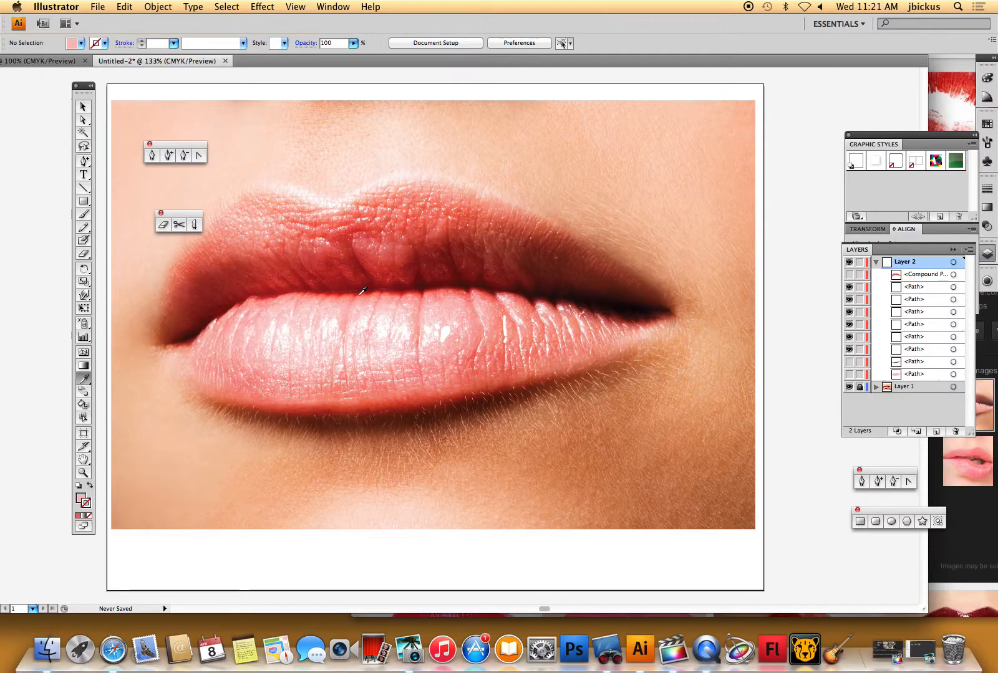
pyautogui.click(77, 108)
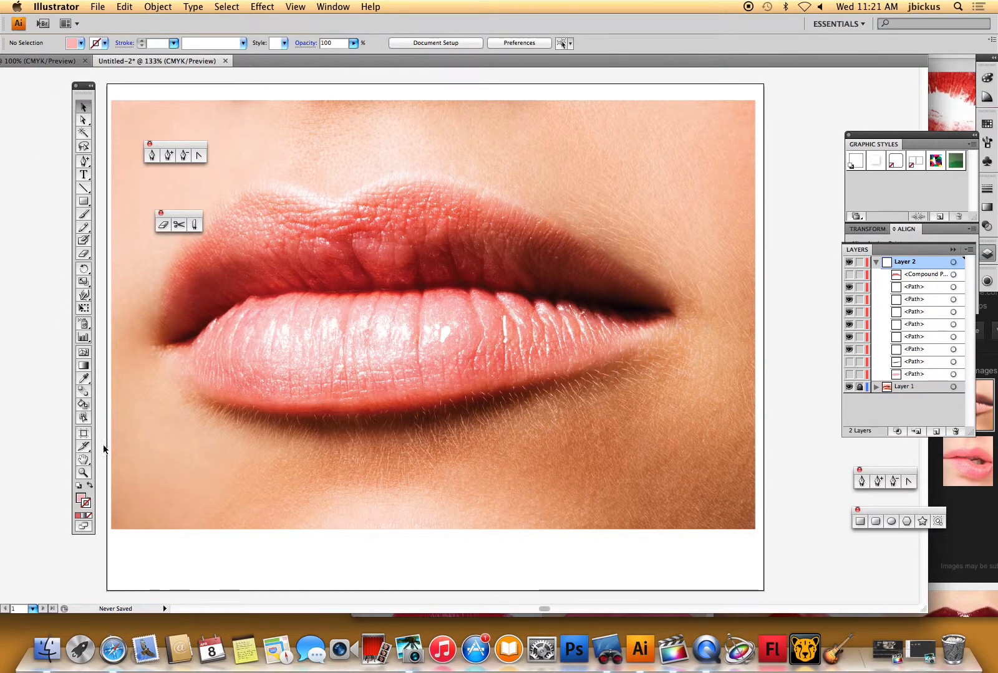
pyautogui.click(83, 378)
pyautogui.click(422, 286)
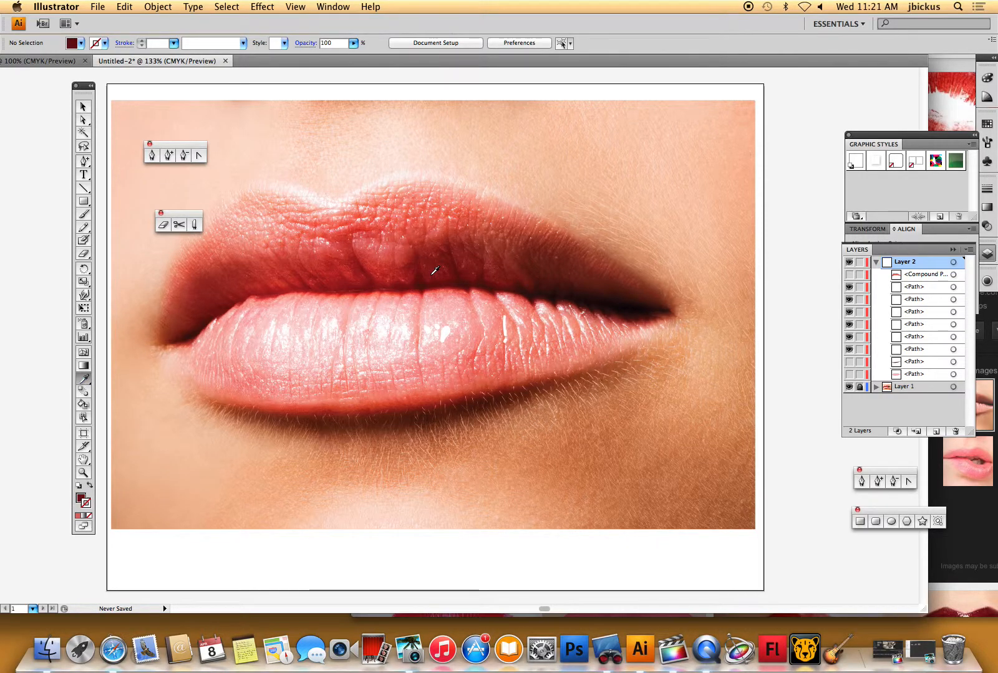
# - Paint the dark crease along the mouth opening with the Blob Brush, adding thin wrinkle strokes into the upper lip
pyautogui.hotkey('shift', 'b')
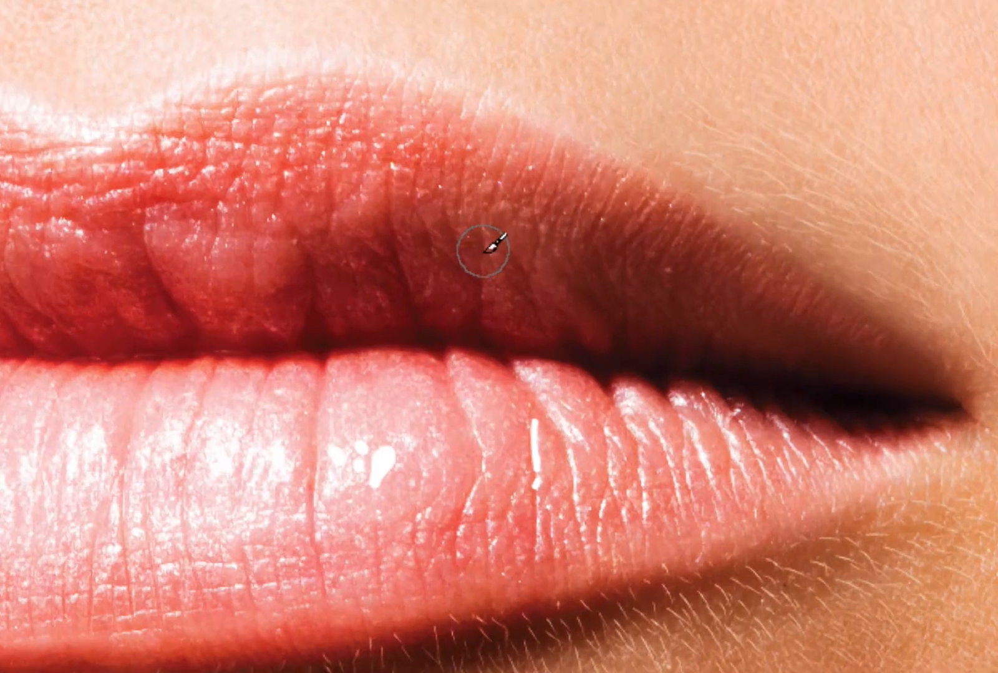
pyautogui.moveTo(626, 334)
pyautogui.mouseDown()
pyautogui.moveTo(359, 314)
pyautogui.moveTo(293, 321)
pyautogui.mouseUp()
pyautogui.moveTo(337, 253)
pyautogui.mouseDown()
pyautogui.moveTo(375, 296)
pyautogui.moveTo(404, 300)
pyautogui.moveTo(423, 289)
pyautogui.moveTo(477, 313)
pyautogui.moveTo(612, 324)
pyautogui.moveTo(762, 361)
pyautogui.moveTo(860, 369)
pyautogui.moveTo(511, 337)
pyautogui.moveTo(167, 329)
pyautogui.mouseUp()
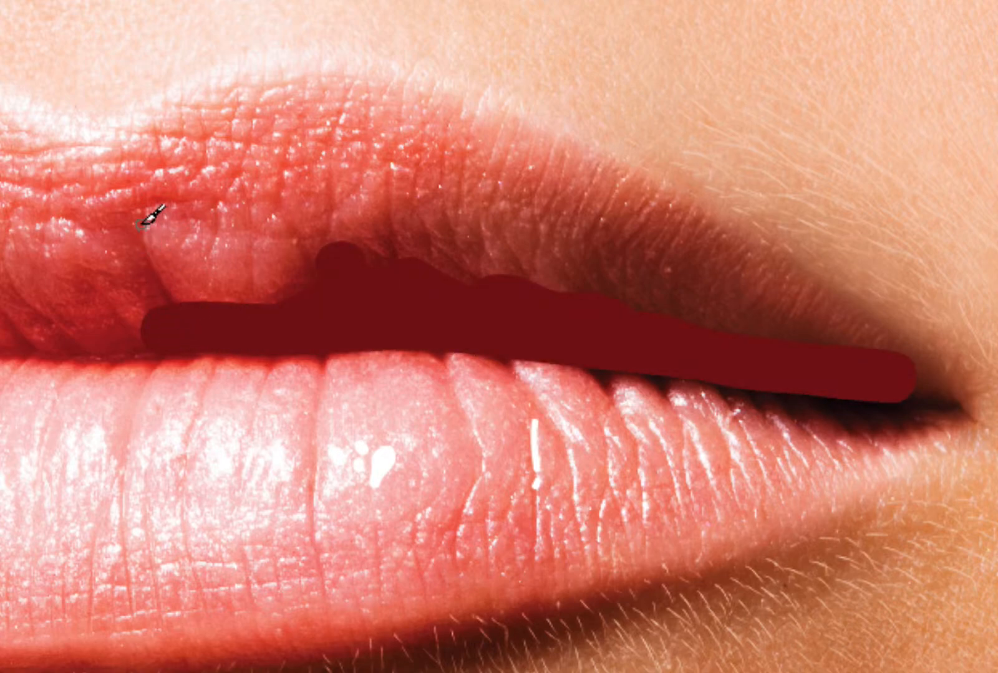
pyautogui.moveTo(138, 211)
pyautogui.mouseDown()
pyautogui.moveTo(151, 269)
pyautogui.moveTo(183, 314)
pyautogui.mouseUp()
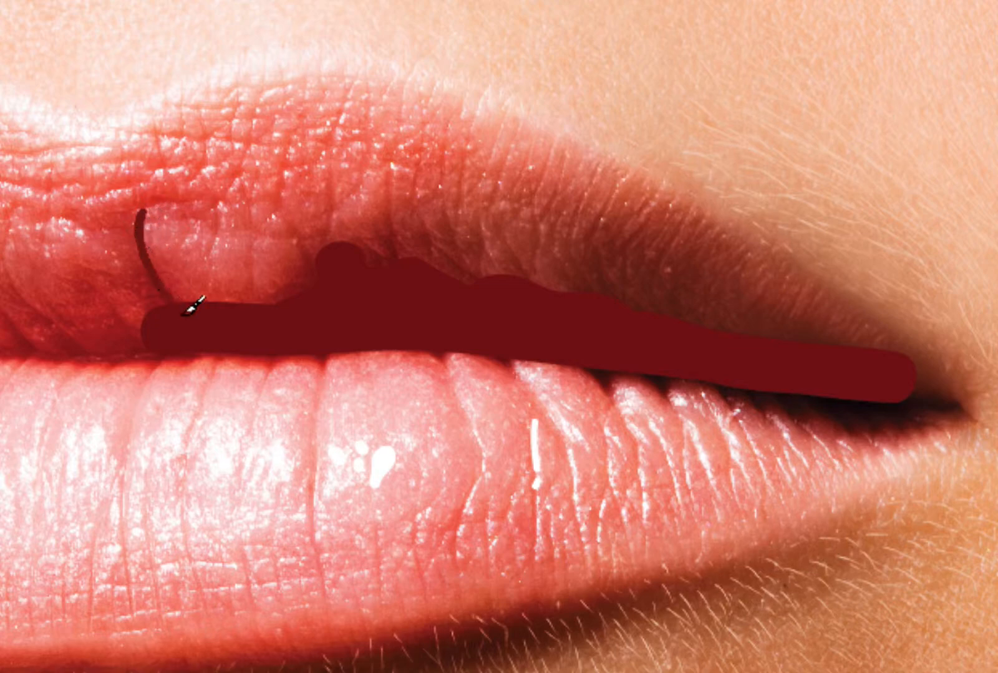
pyautogui.moveTo(310, 265)
pyautogui.mouseDown()
pyautogui.moveTo(295, 228)
pyautogui.moveTo(334, 219)
pyautogui.moveTo(331, 170)
pyautogui.moveTo(351, 246)
pyautogui.moveTo(369, 269)
pyautogui.moveTo(340, 241)
pyautogui.mouseUp()
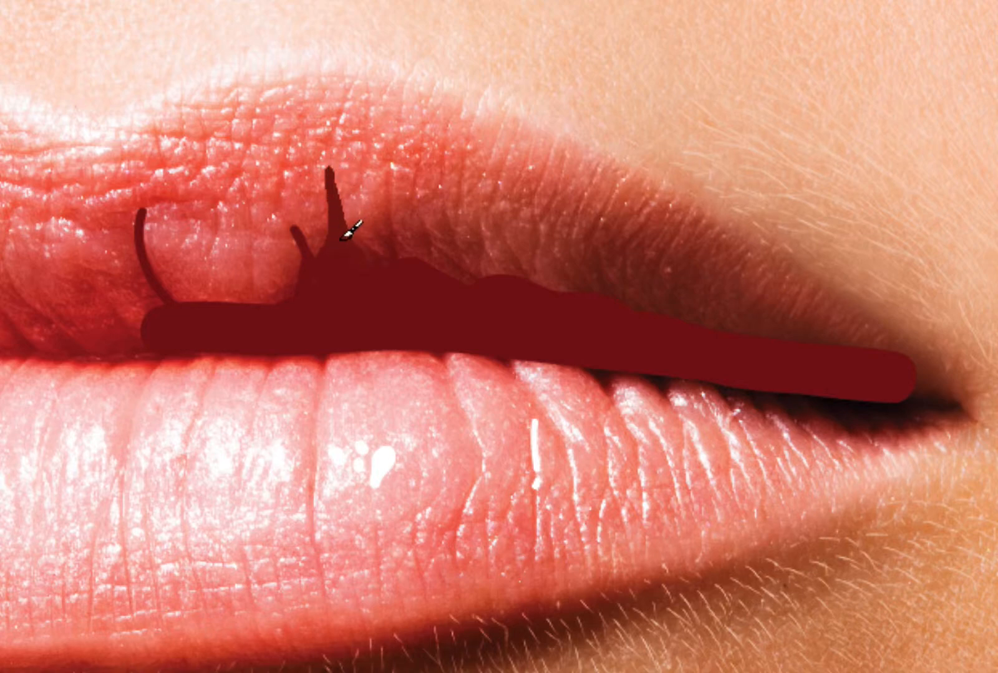
pyautogui.moveTo(402, 262)
pyautogui.mouseDown()
pyautogui.moveTo(382, 183)
pyautogui.moveTo(457, 272)
pyautogui.moveTo(492, 283)
pyautogui.mouseUp()
pyautogui.moveTo(503, 223); pyautogui.dragTo(522, 260)
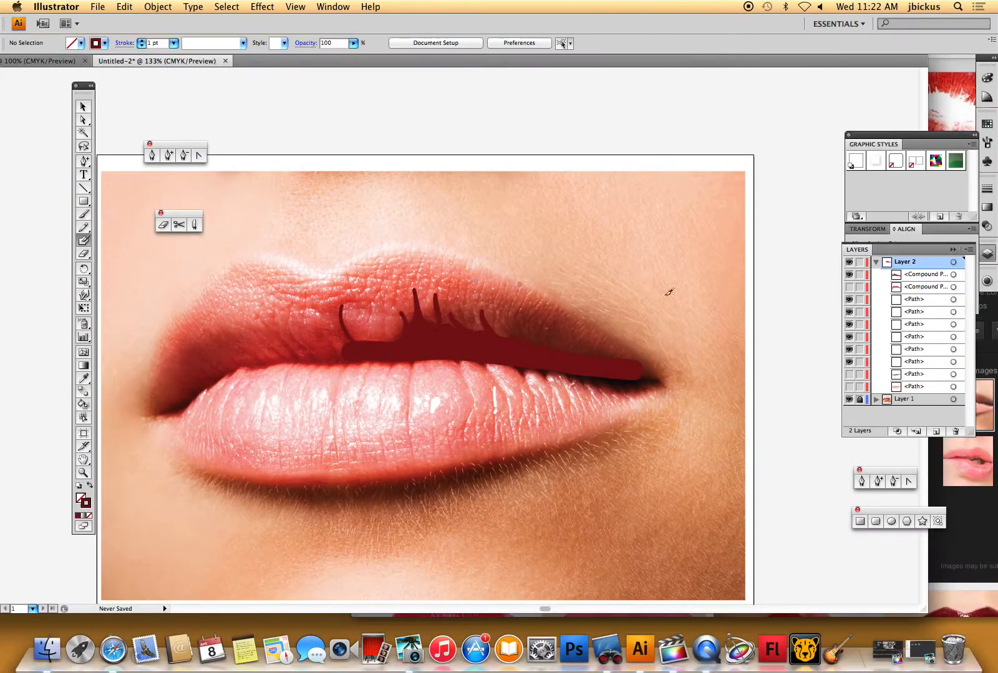
# - Show the upper lip and lower lip shapes again and hide the lip photo layer
pyautogui.click(850, 292)
pyautogui.click(850, 374)
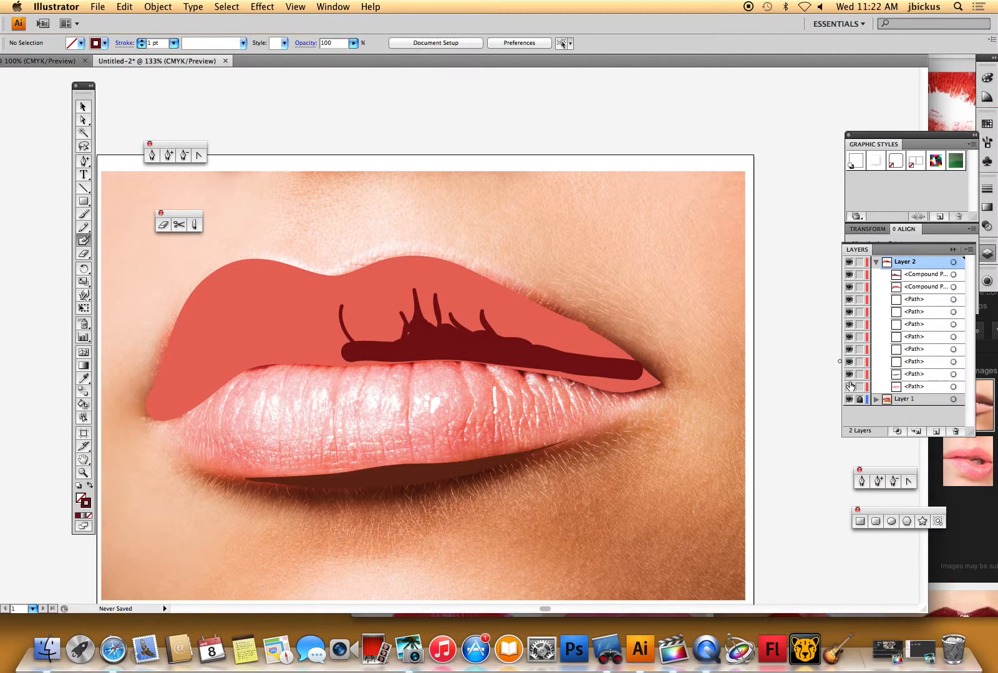
pyautogui.click(850, 387)
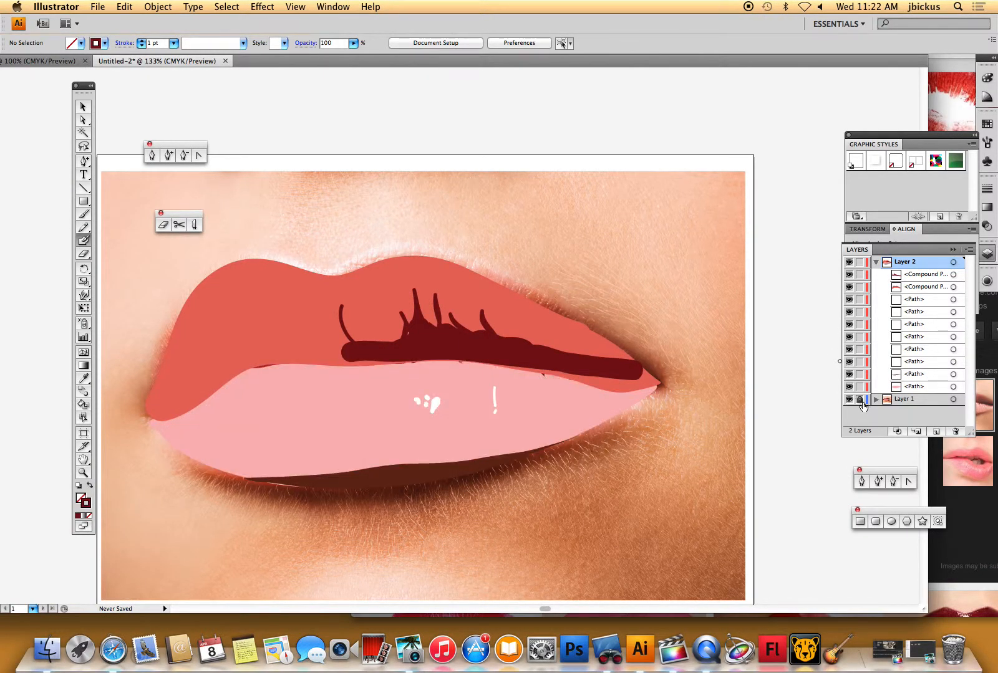
pyautogui.click(850, 400)
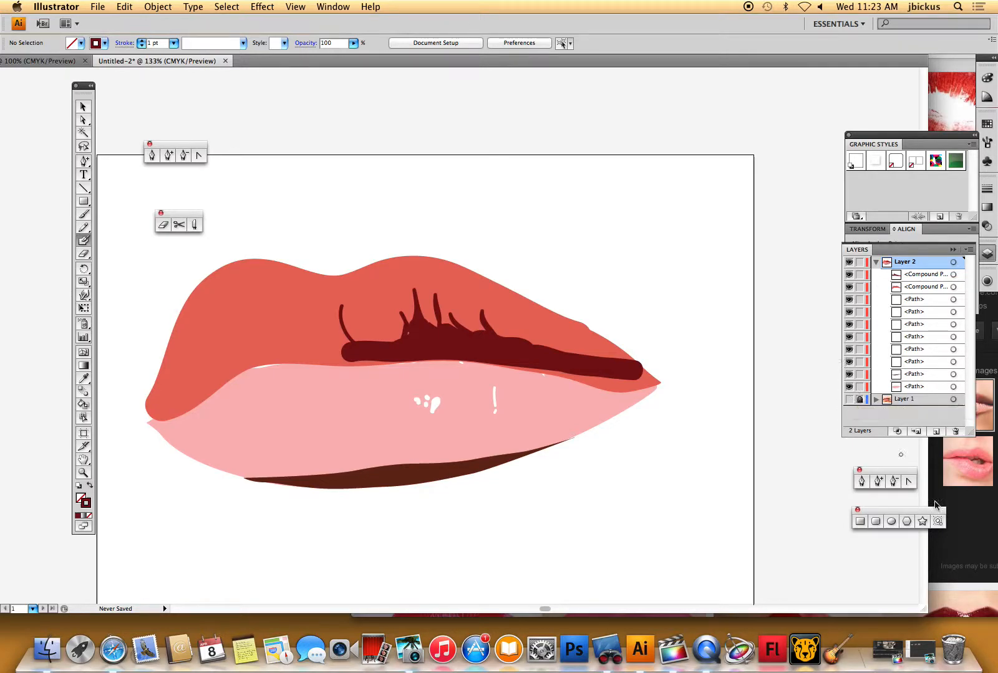
pyautogui.rightClick(710, 652)
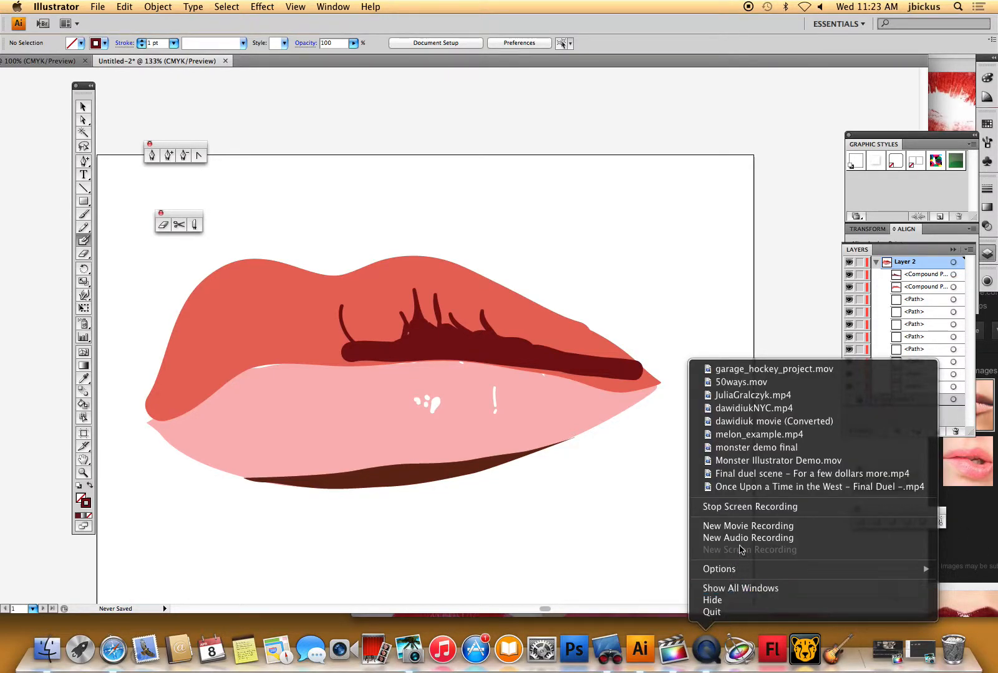